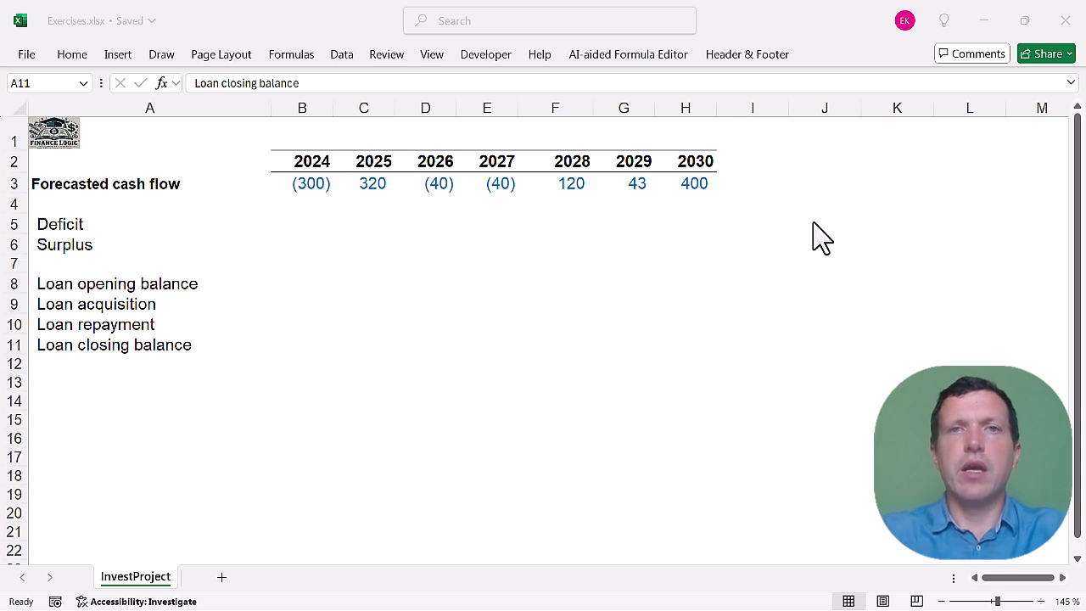
Calculate the 2024 deficit in cell B5 with the formula =B3*(B3<0).
left_click(314, 212)
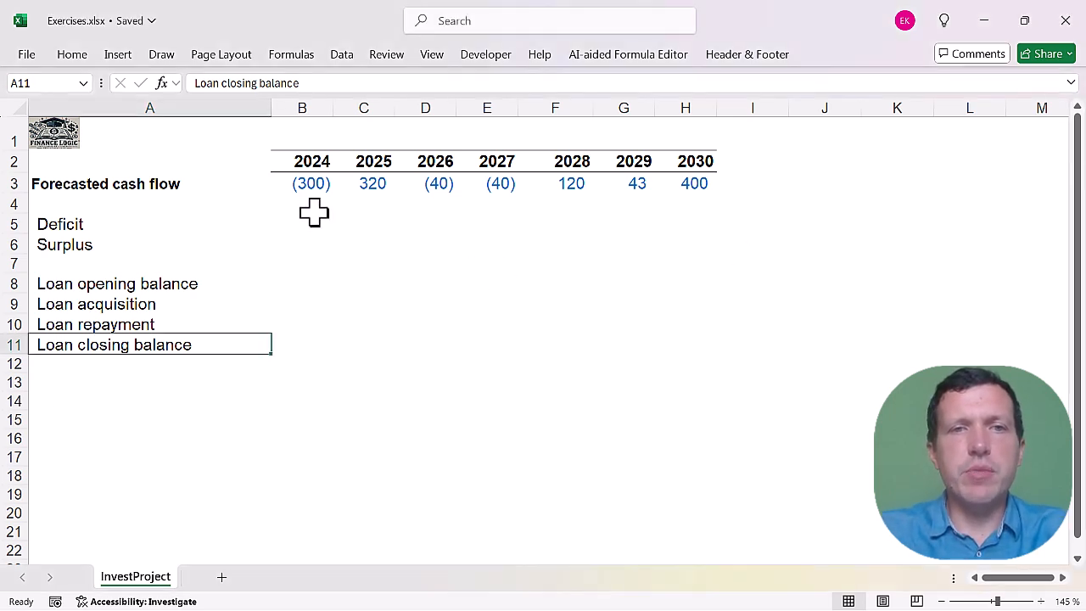
left_click(313, 219)
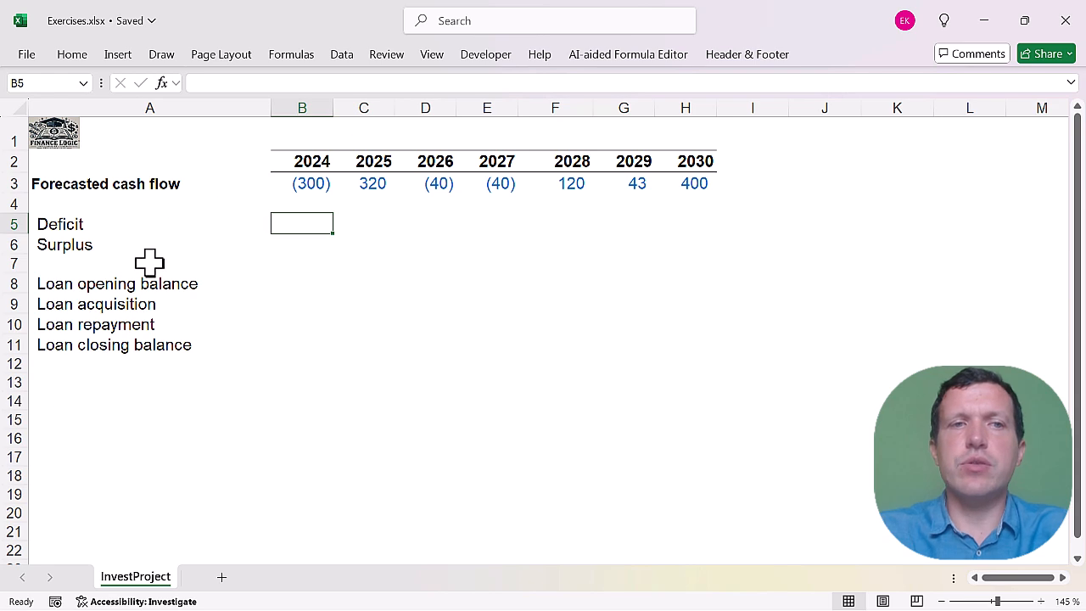
type("=")
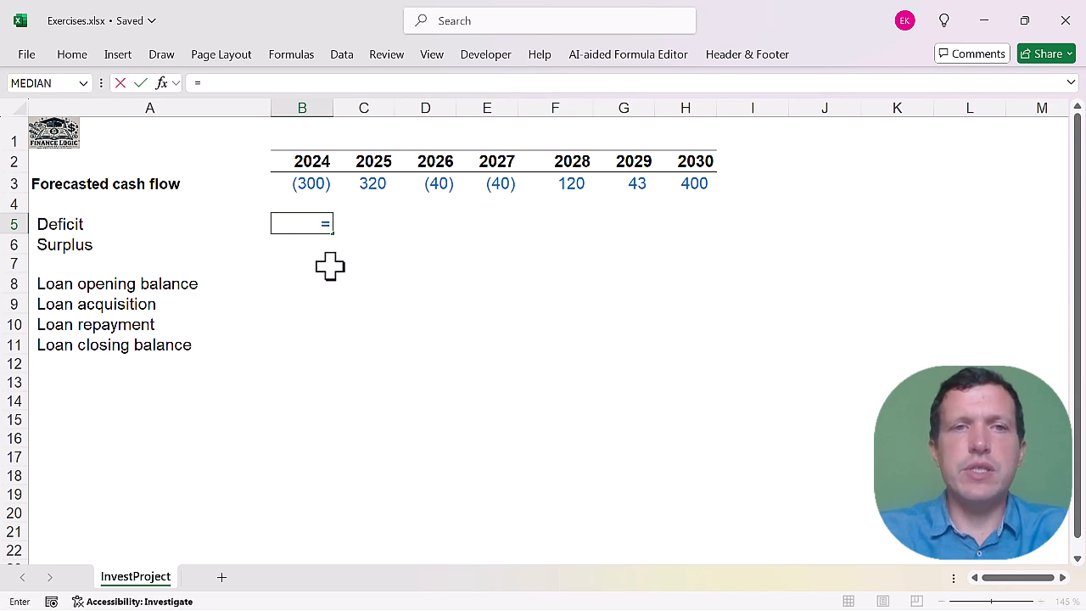
left_click(294, 183)
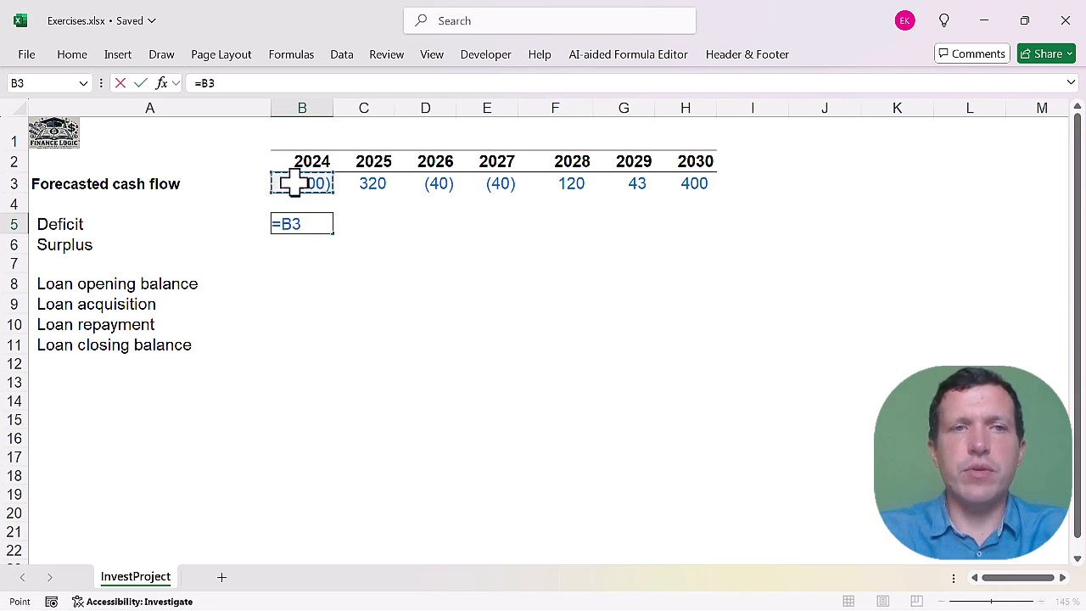
type("*(")
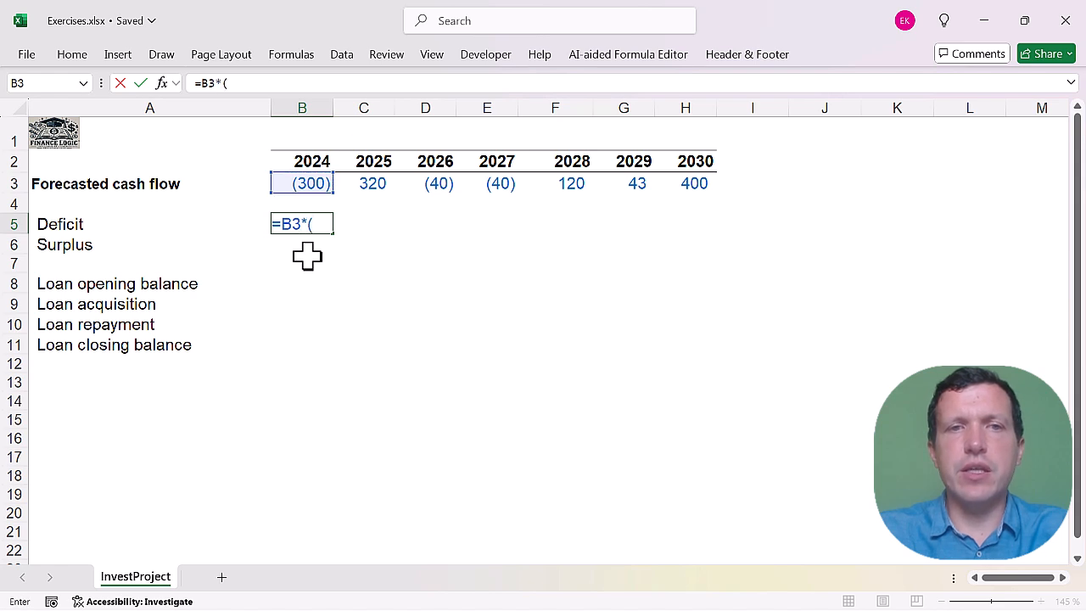
left_click(301, 182)
key("BackSpace")
key("BackSpace")
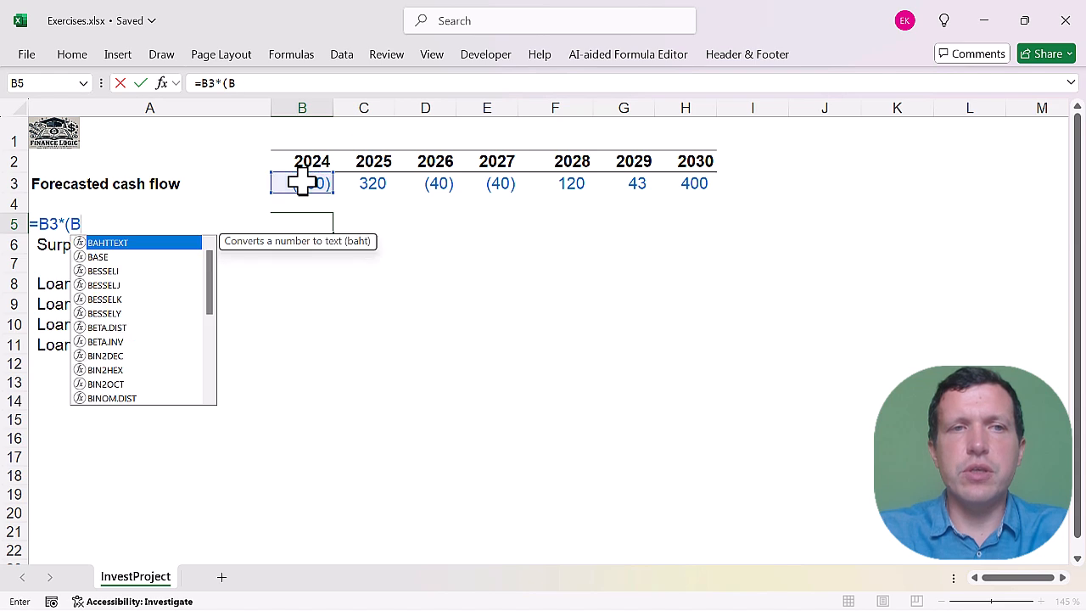
left_click(301, 183)
type("<0)")
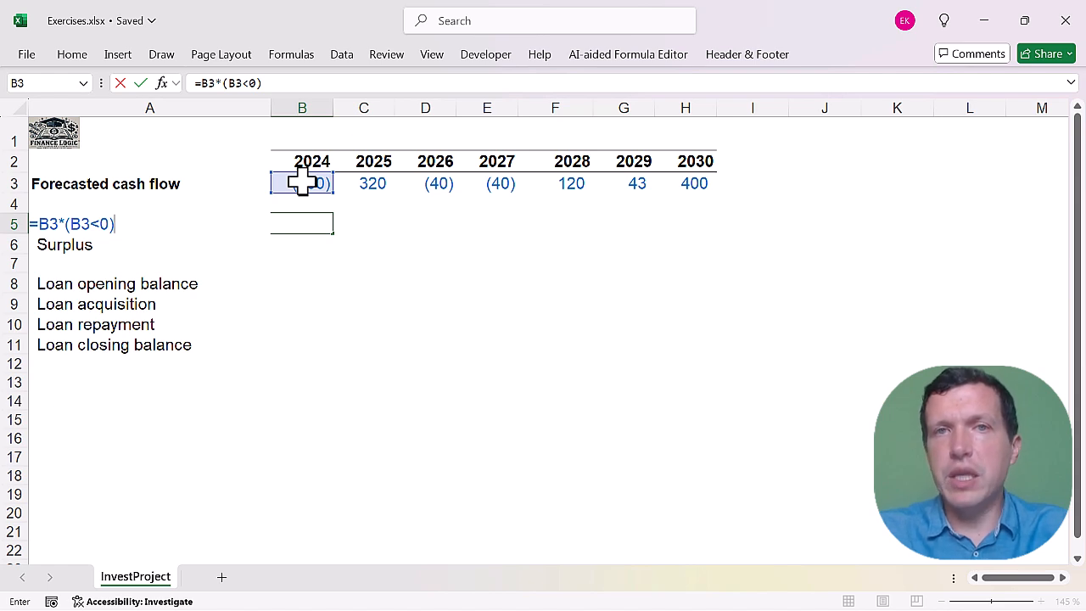
key("Return")
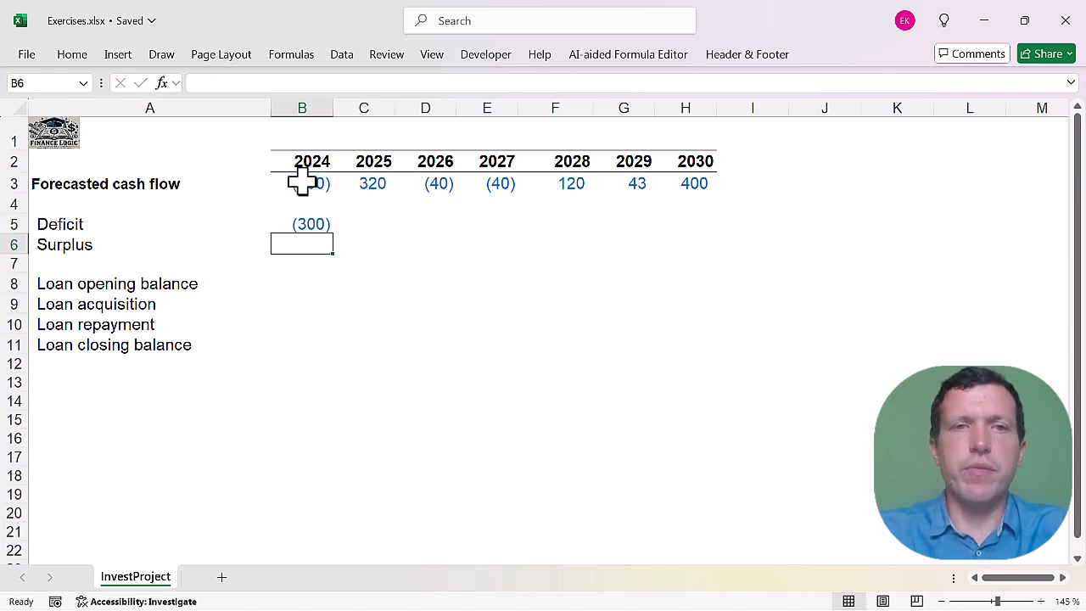
Copy the 2024 deficit formula across the Deficit row through 2030.
left_click(317, 225)
left_click_drag(333, 232, 713, 241)
left_click(721, 403)
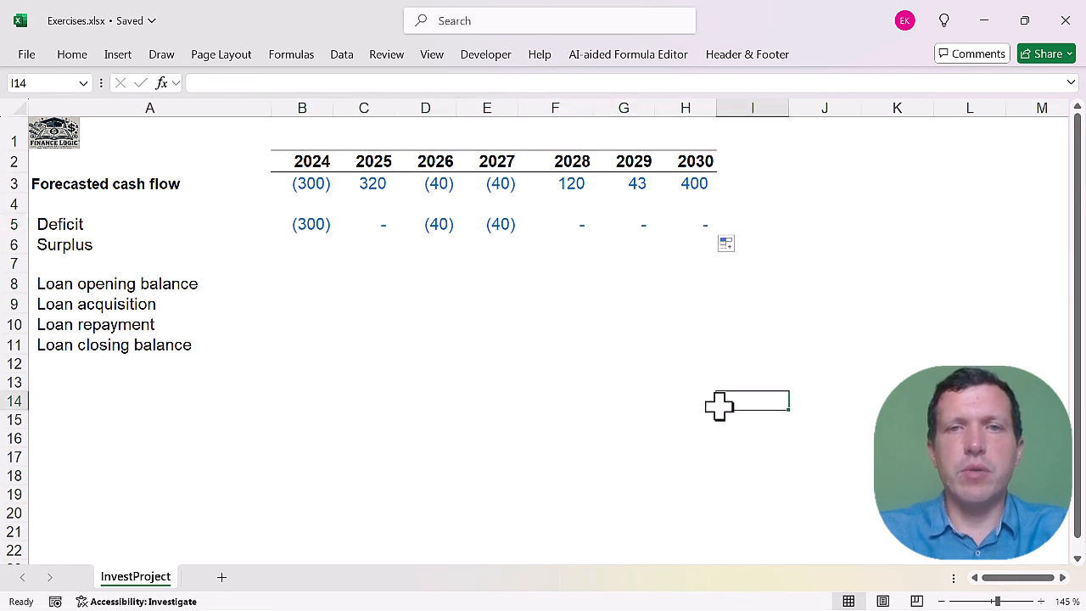
Calculate the 2024 surplus in cell B6 with =B3*(B3>0) and copy the formula across the row through 2030.
left_click(306, 244)
type("=")
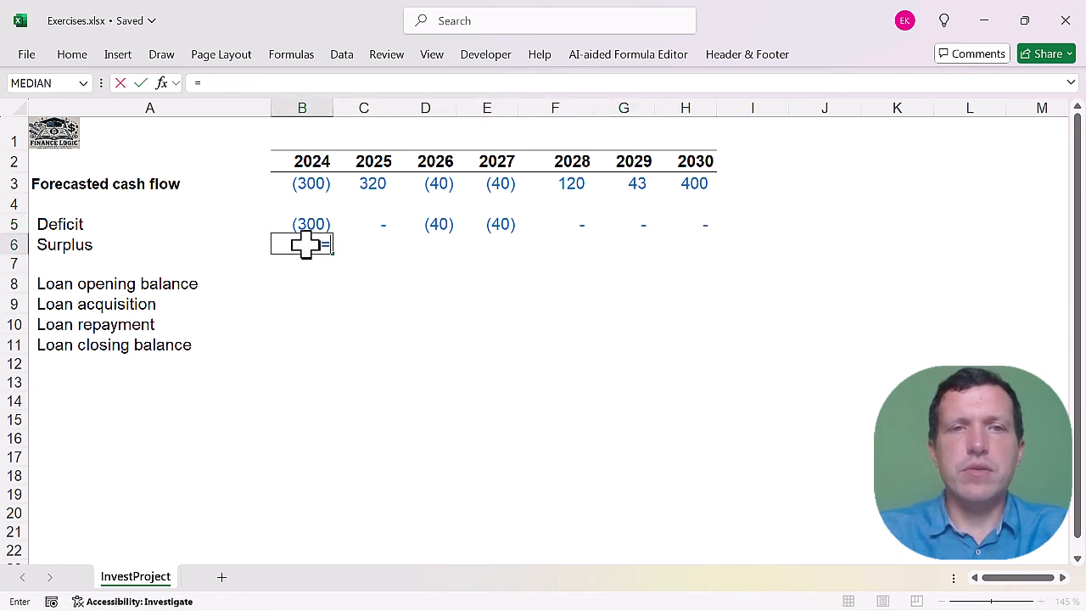
left_click(297, 183)
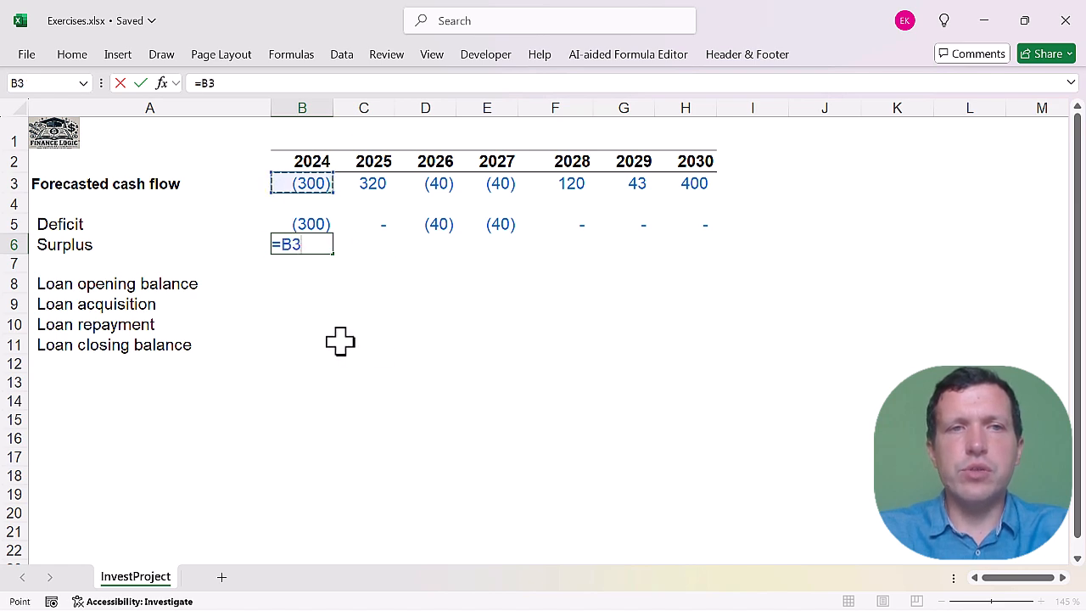
type("*(")
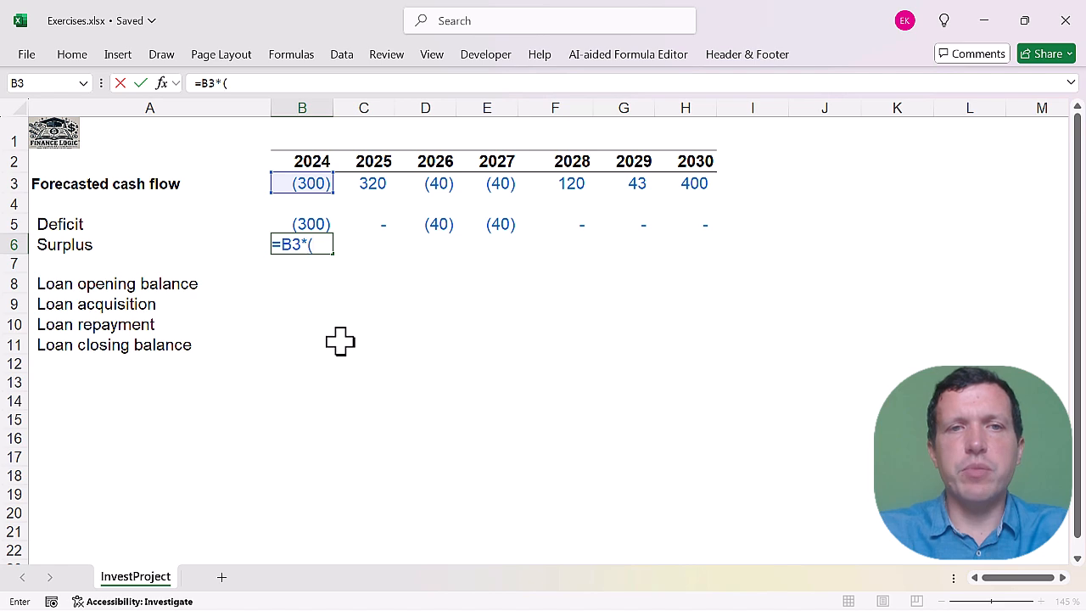
left_click(313, 183)
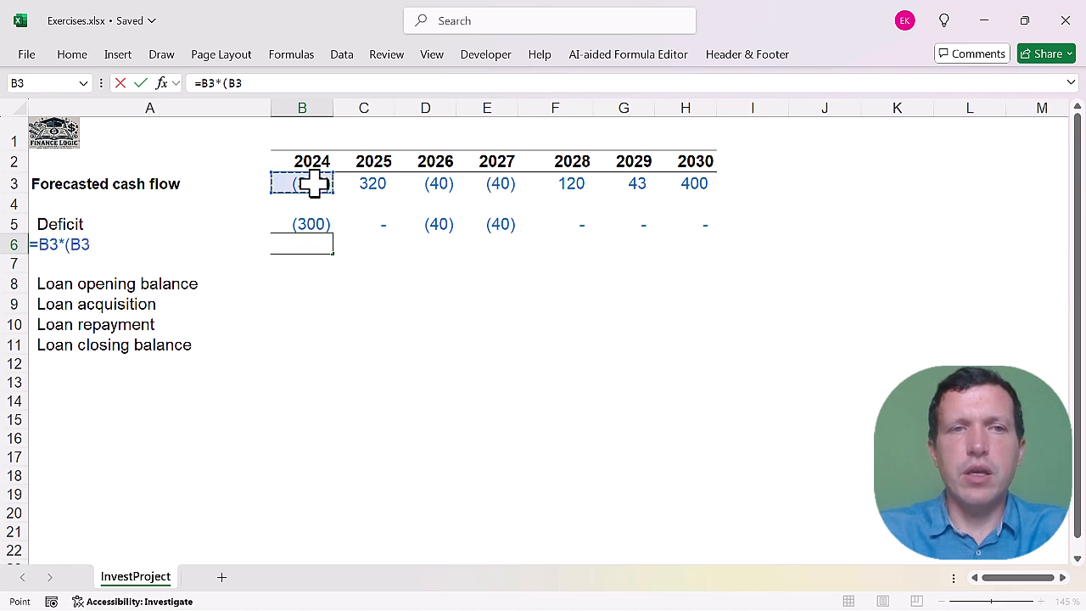
type(">0)")
key("Return")
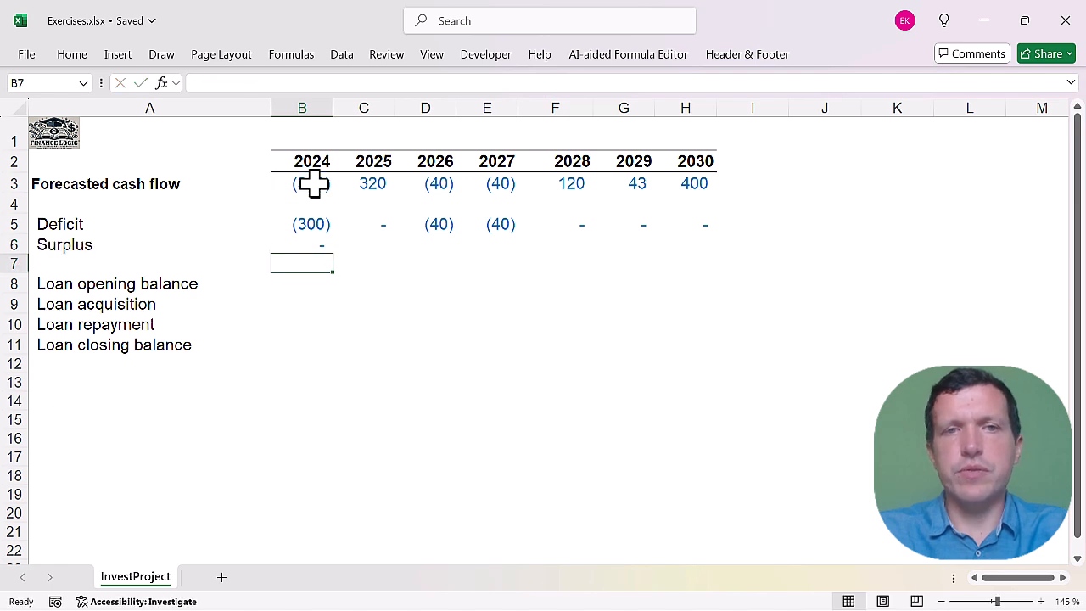
left_click(316, 244)
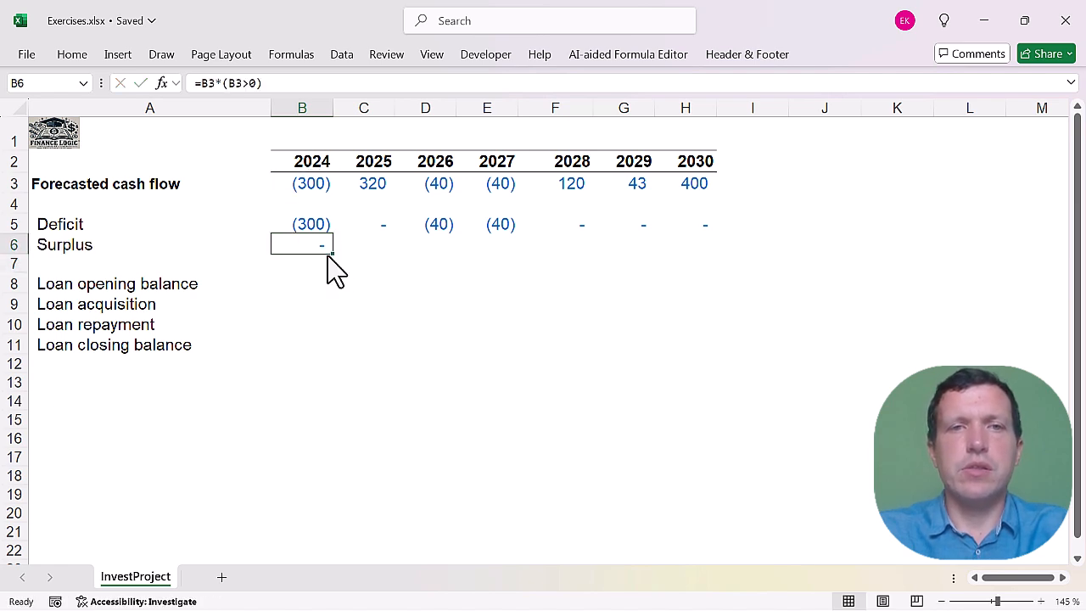
left_click_drag(332, 254, 742, 254)
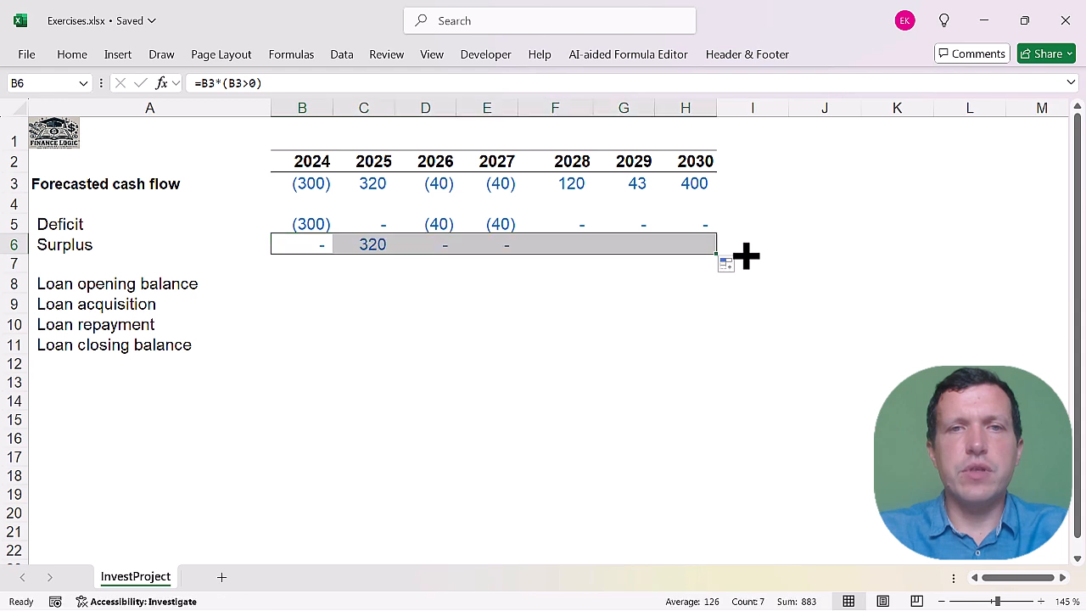
Set the font colour of the Deficit and Surplus values in B5:H6 to Automatic.
left_click_drag(306, 222, 686, 249)
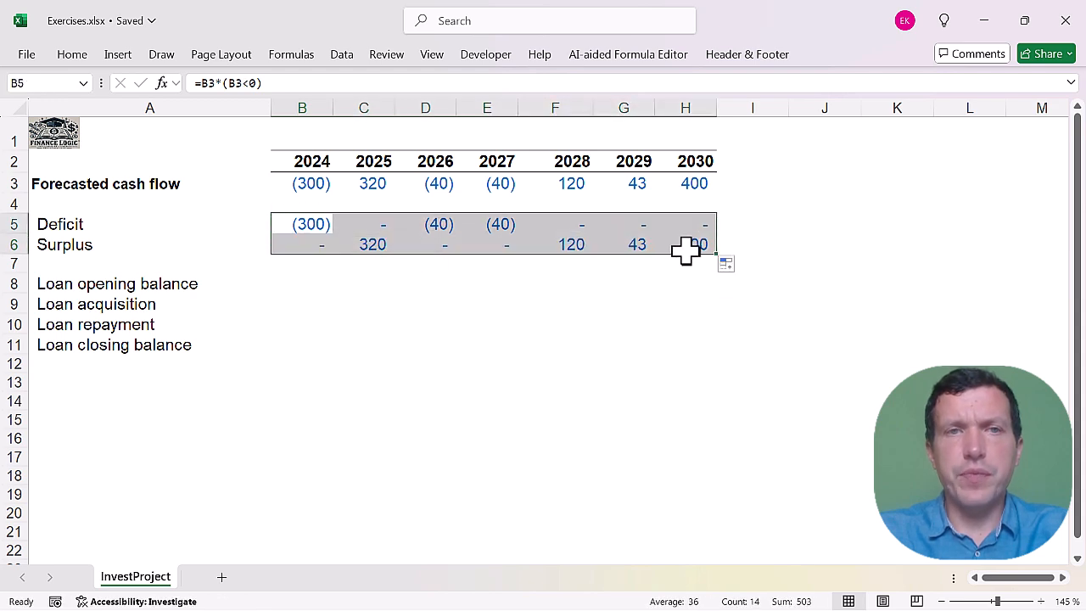
left_click(72, 58)
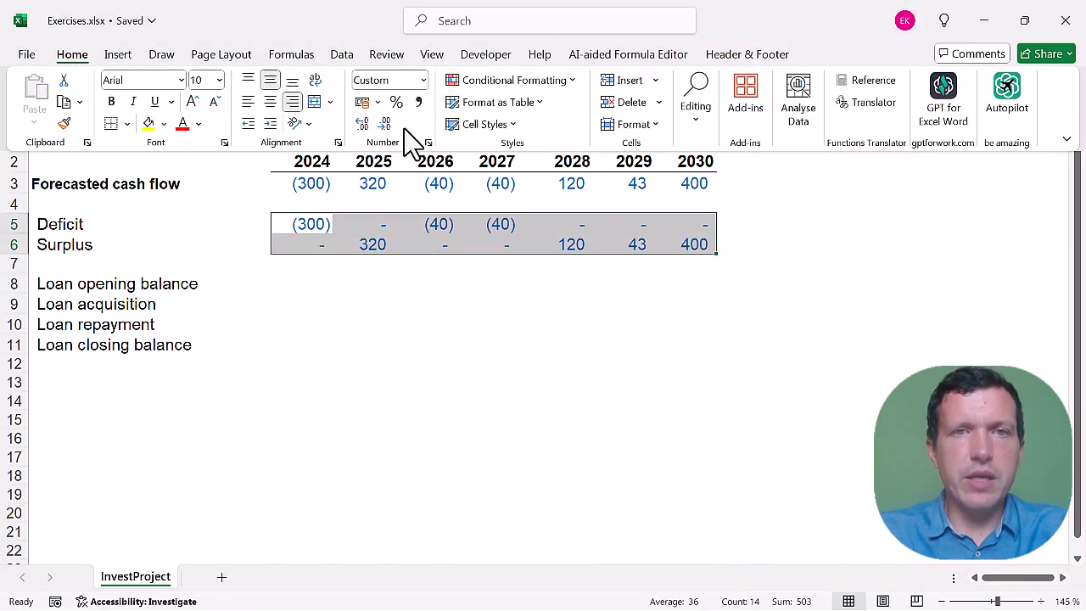
left_click(198, 123)
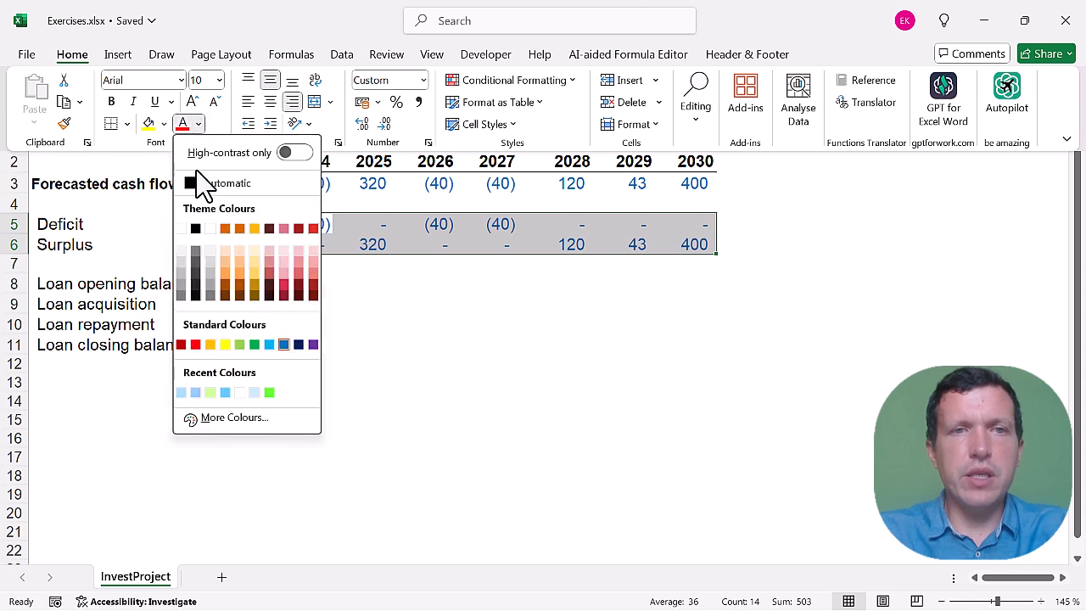
left_click(200, 181)
left_click(602, 331)
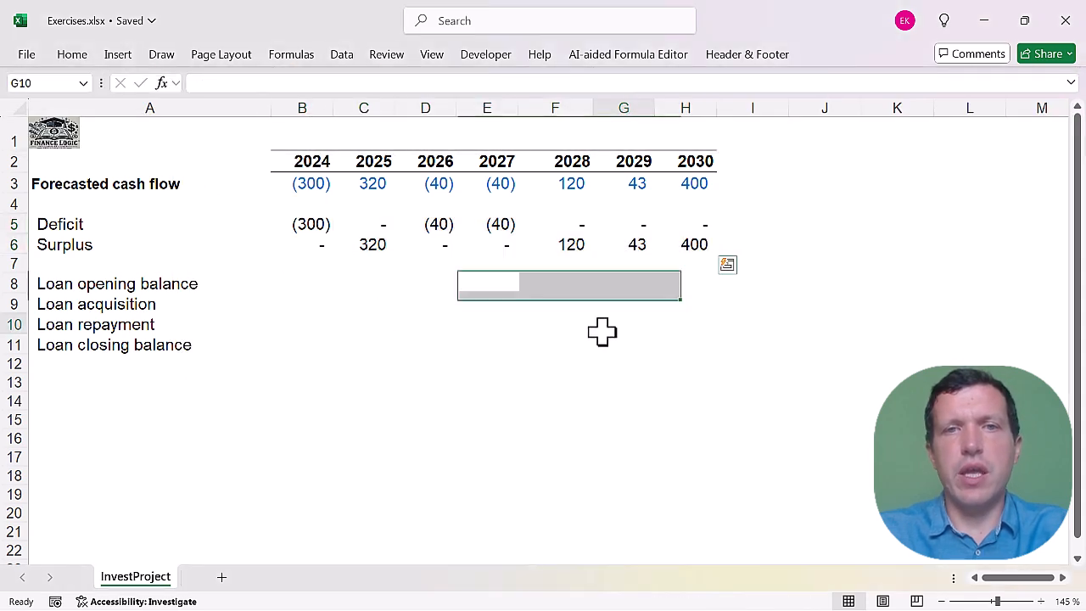
Test the deficit and surplus formulas with a 2029 forecasted cash flow of -40, and undo that entry.
left_click(575, 187)
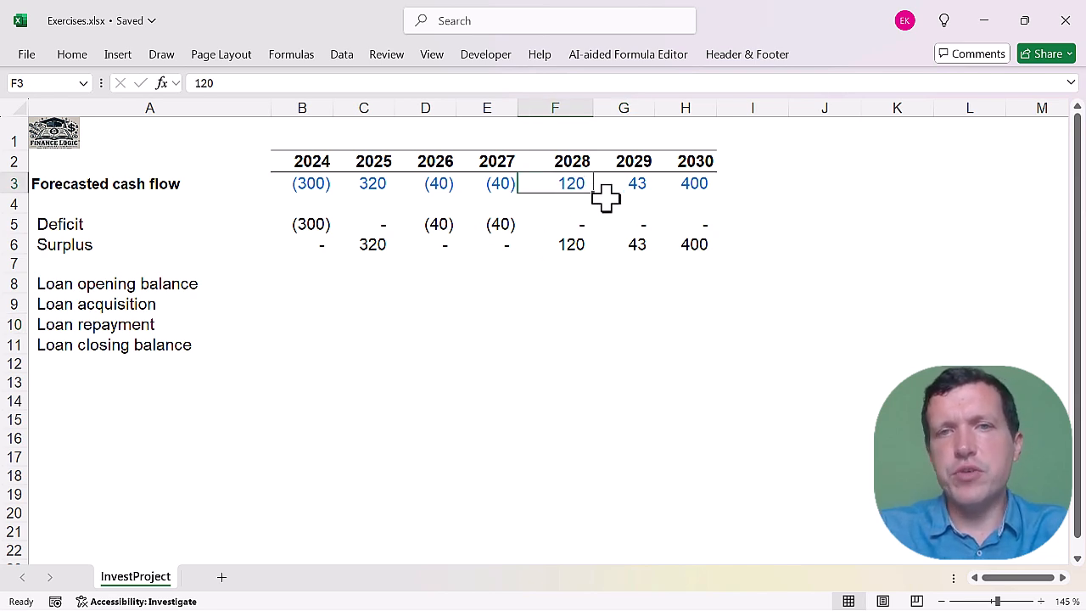
left_click(635, 187)
type("-")
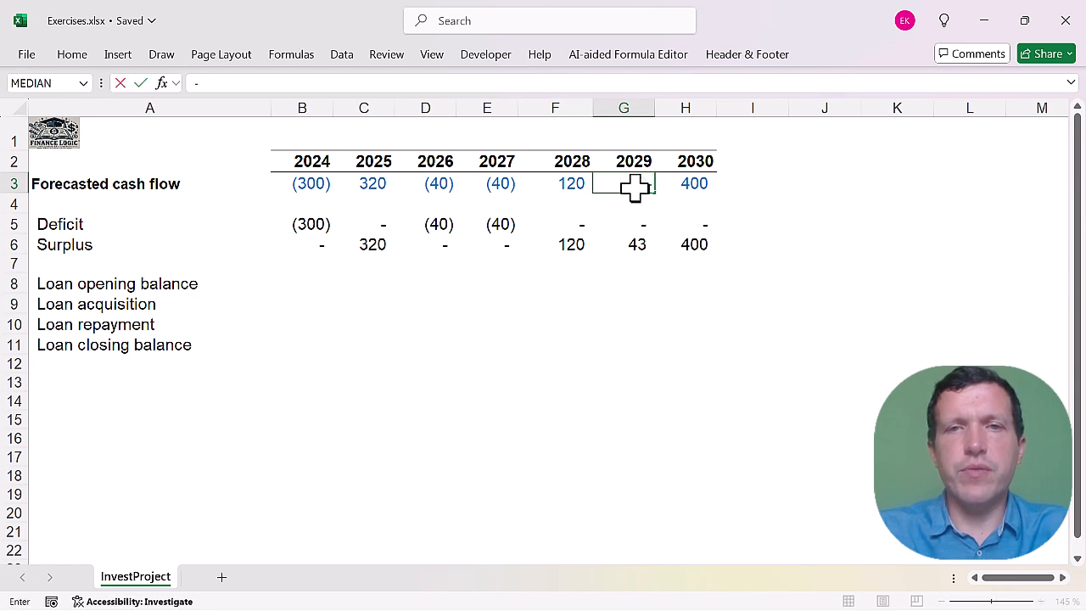
type("40")
key("Return")
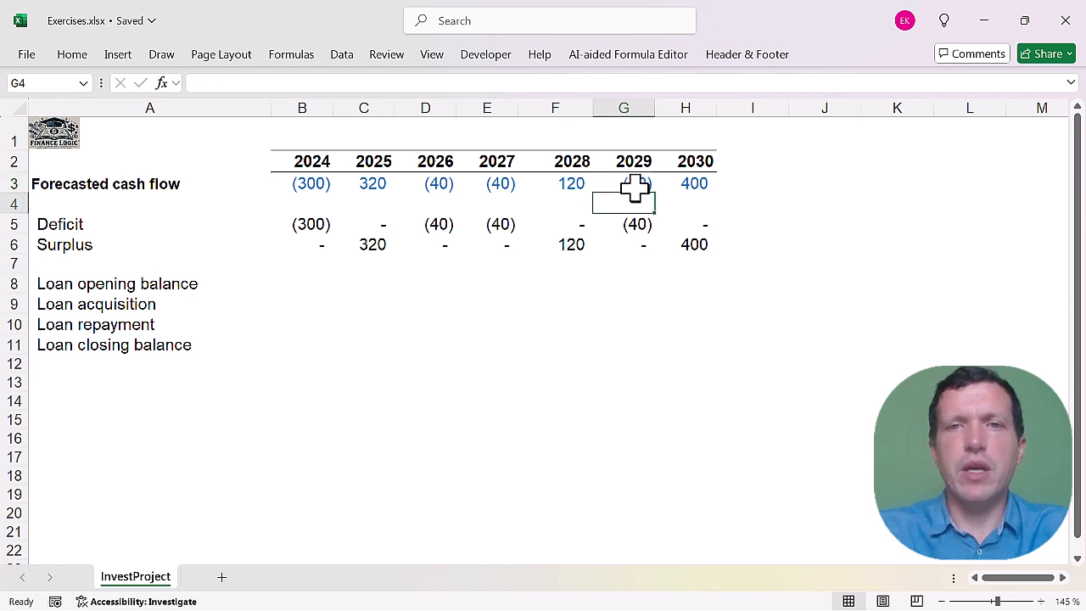
left_click_drag(628, 225, 625, 248)
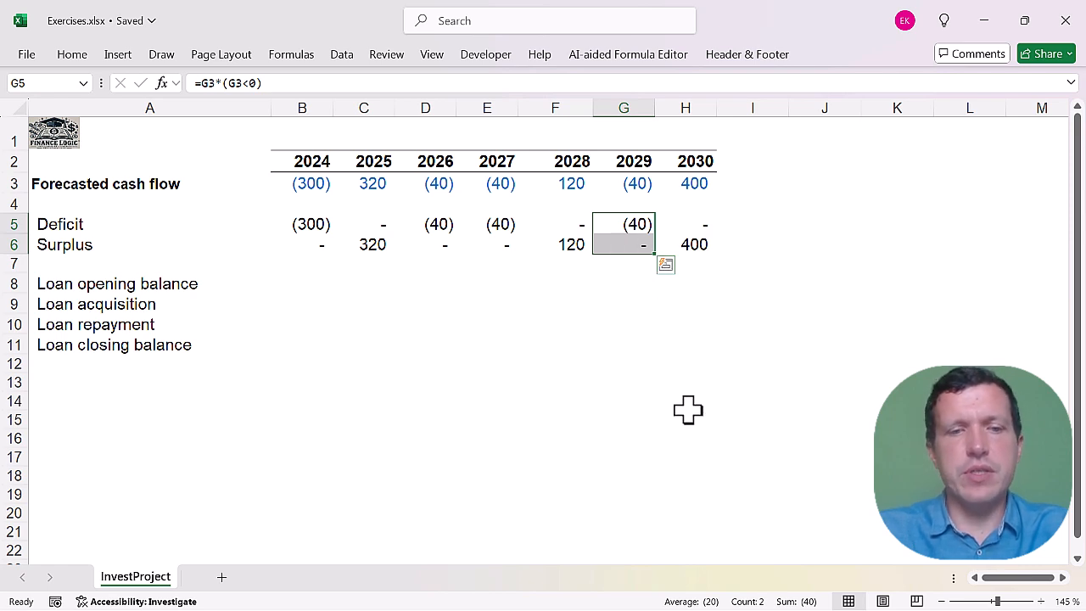
key("ctrl+z")
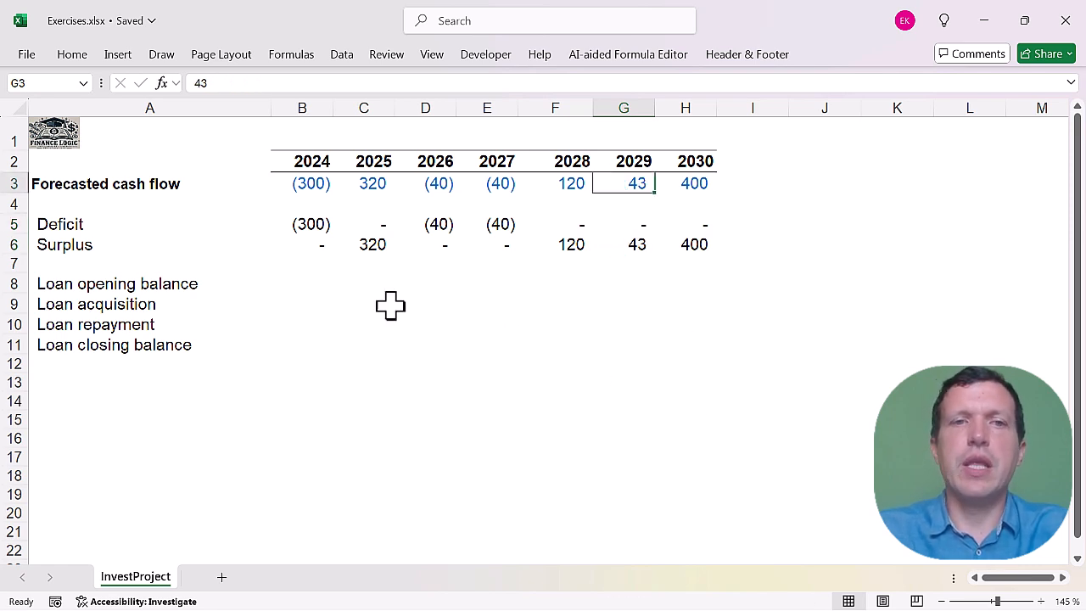
Calculate the 2024 loan acquisition in cell B9 as the negated deficit with =-B5.
left_click(316, 284)
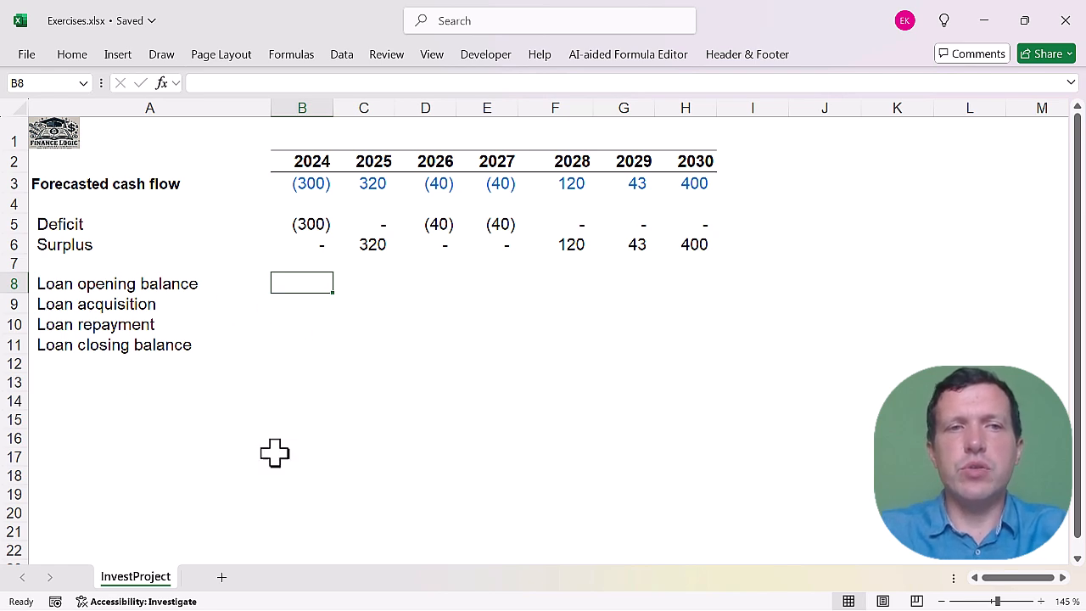
left_click(308, 302)
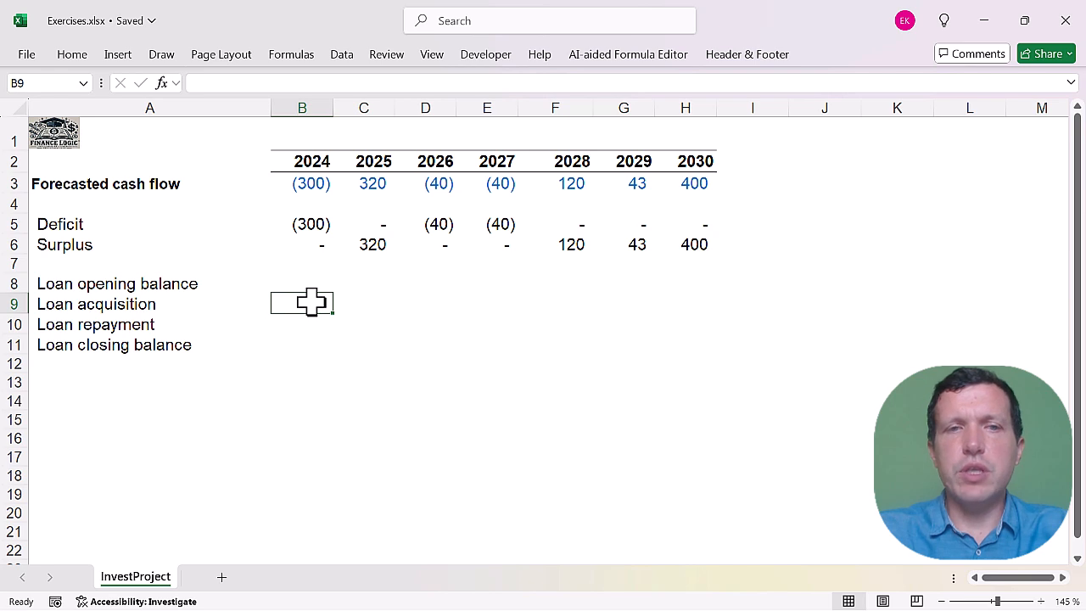
type("=")
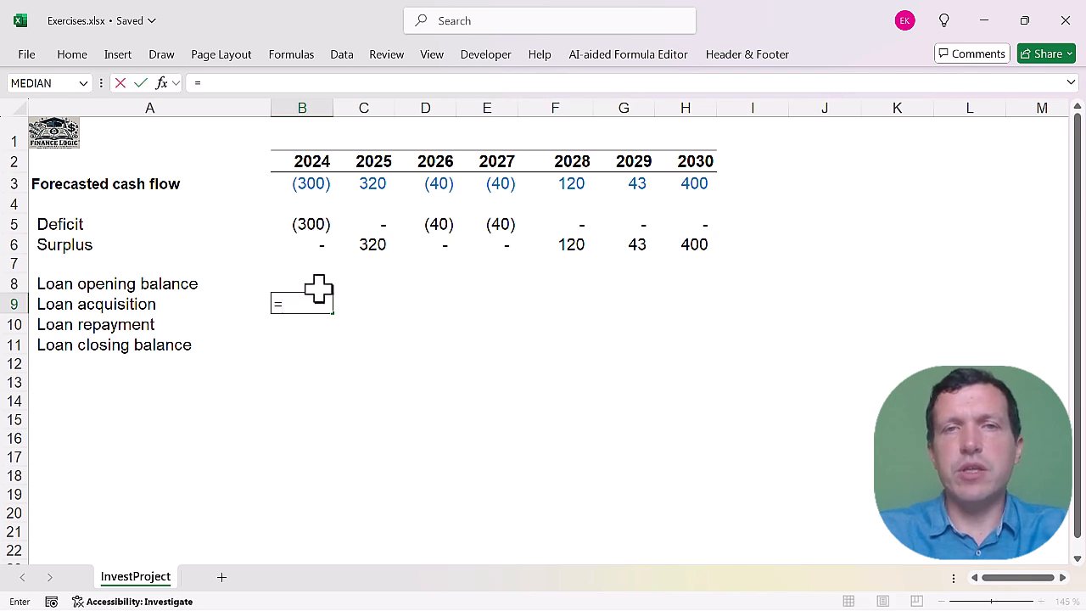
type("-")
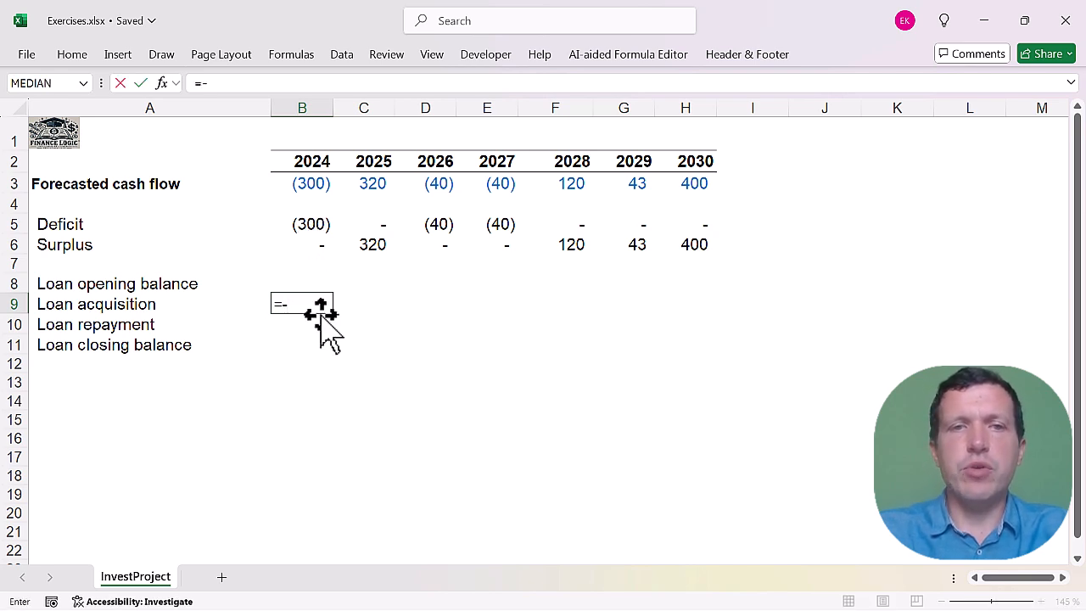
left_click(316, 226)
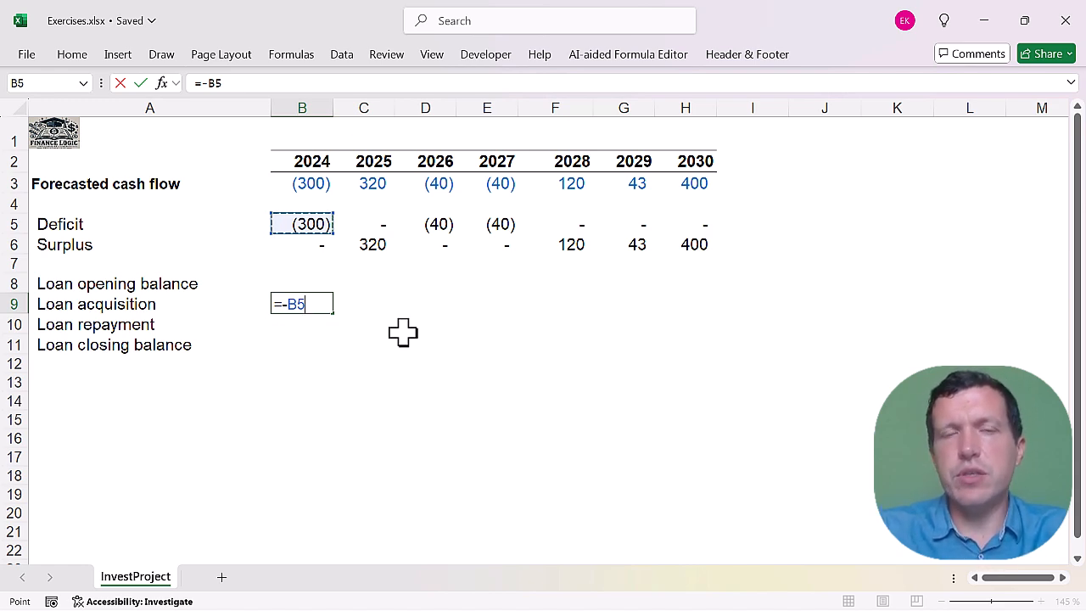
key("Return")
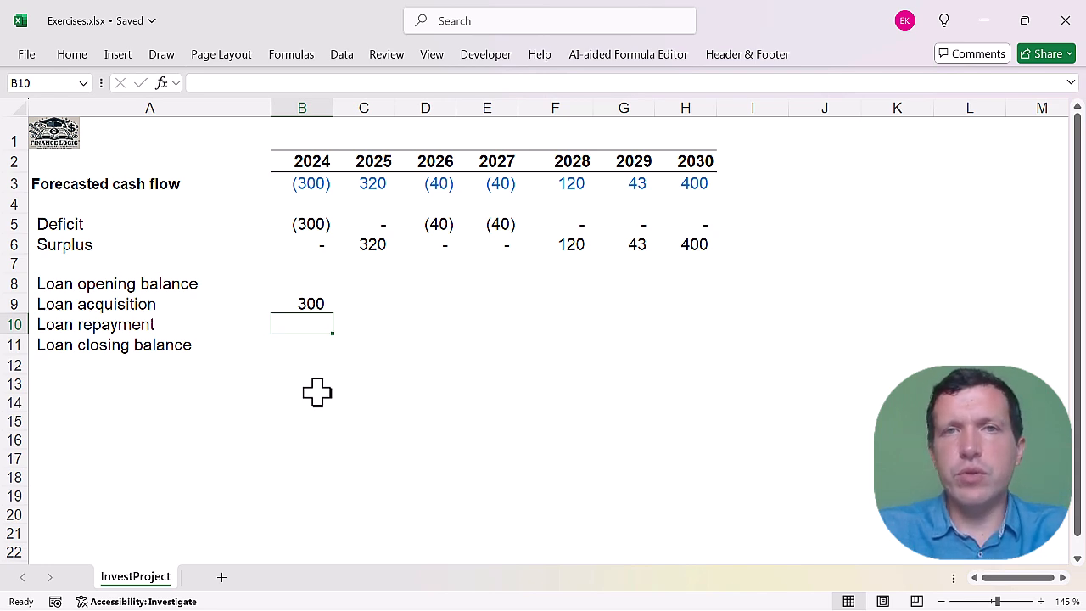
Calculate the 2024 loan closing balance in cell B11 with =SUM(B8:B10).
left_click(312, 342)
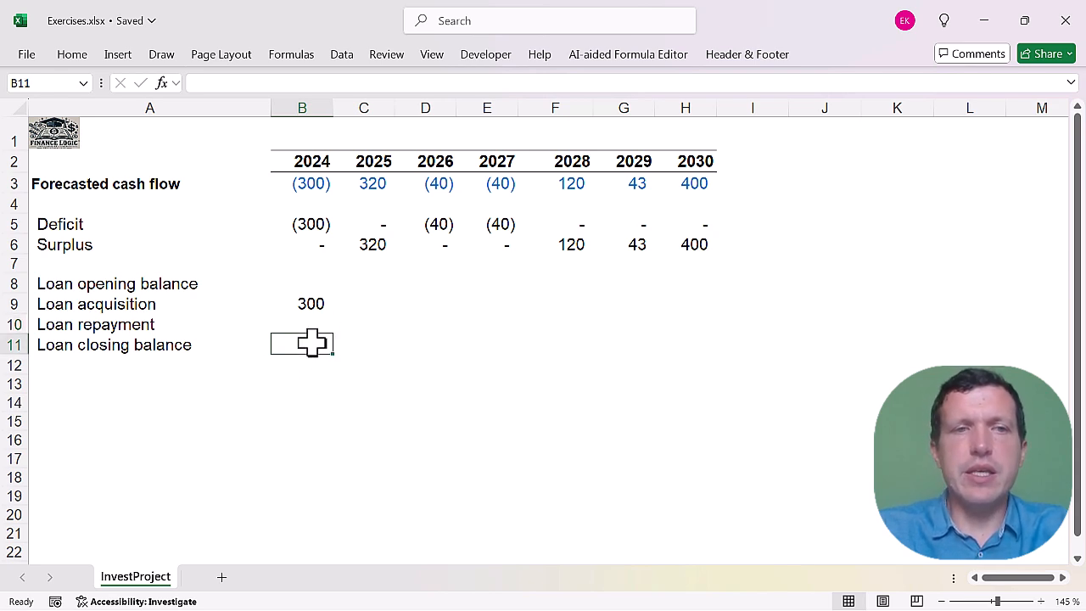
type("=")
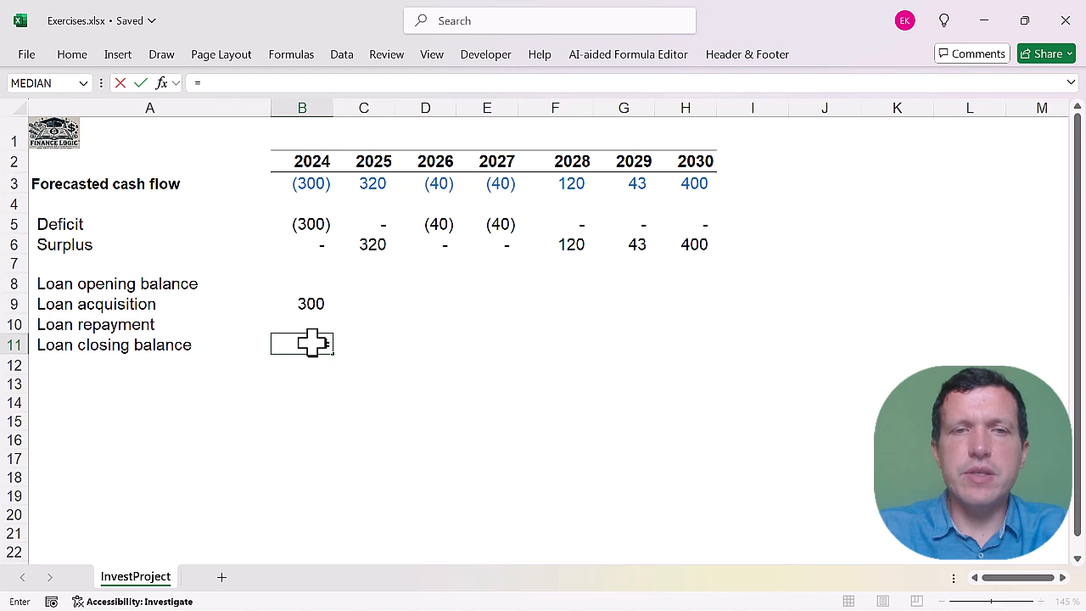
type("sum(")
left_click_drag(310, 284, 311, 322)
type(")")
key("Return")
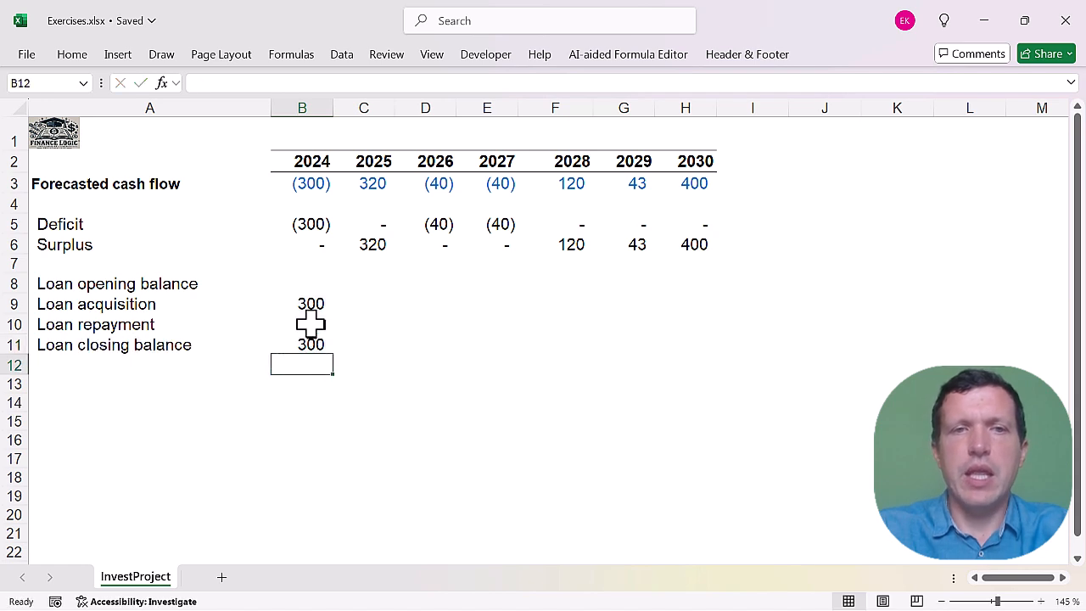
left_click(311, 343)
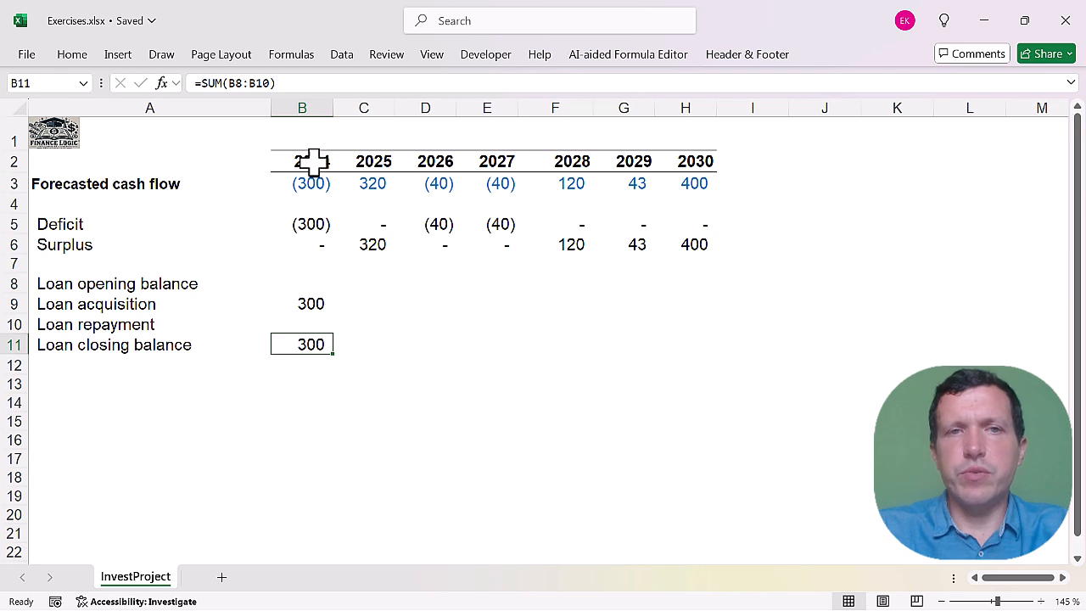
Link the 2025 loan opening balance in cell C8 to the 2024 closing balance with =B11.
left_click(357, 285)
type("=")
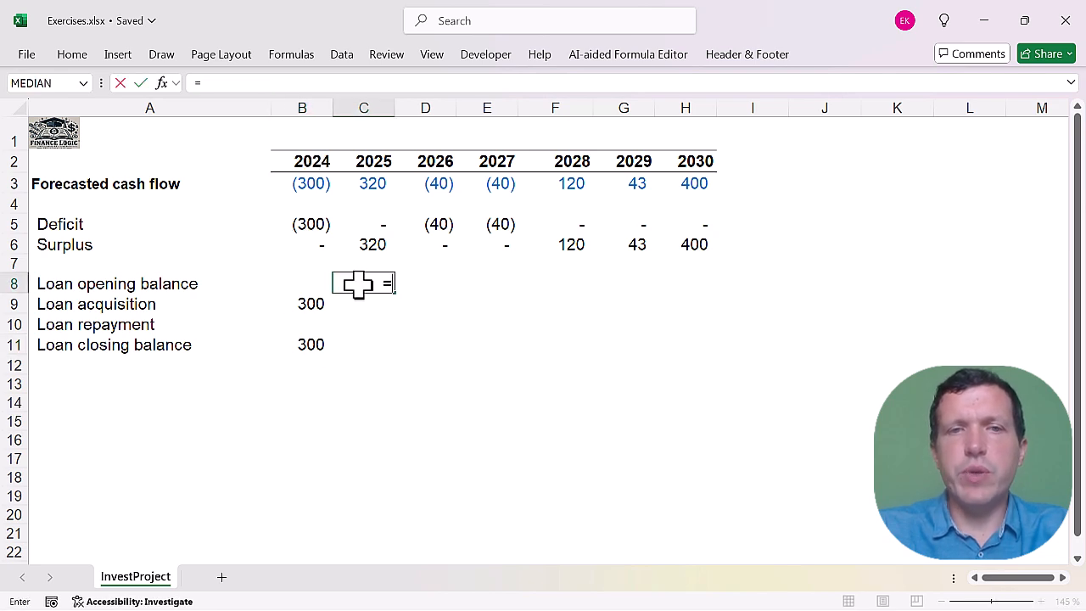
left_click(311, 343)
key("Return")
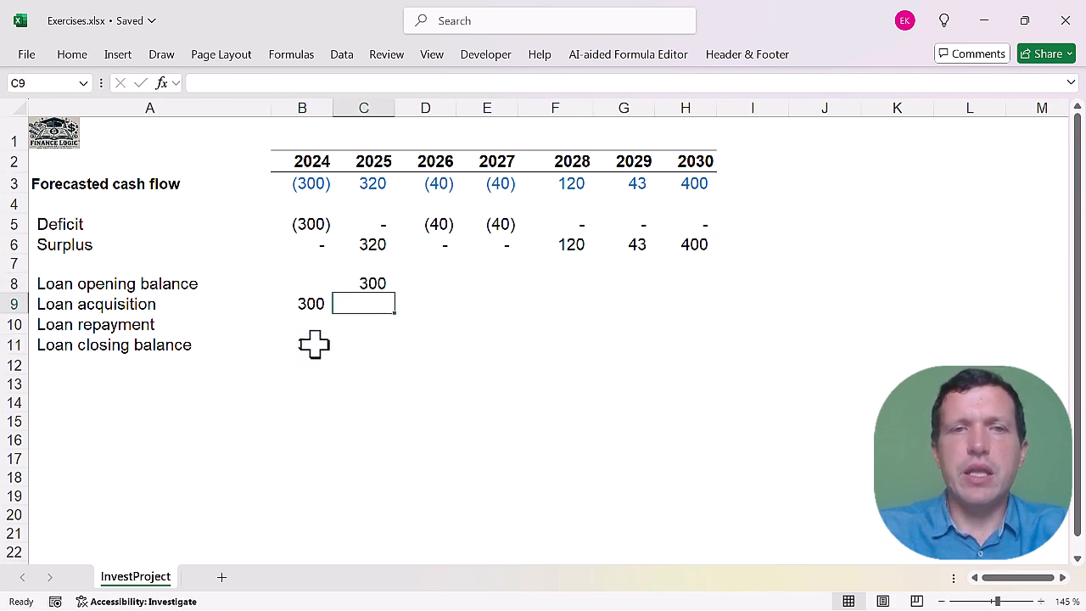
Copy the 2024 loan acquisition and closing balance formulas to 2025, and fill the 2025 loan formulas in C8:C11 across to 2030.
left_click_drag(314, 305, 377, 355)
left_click_drag(376, 281, 380, 352)
left_click(381, 343)
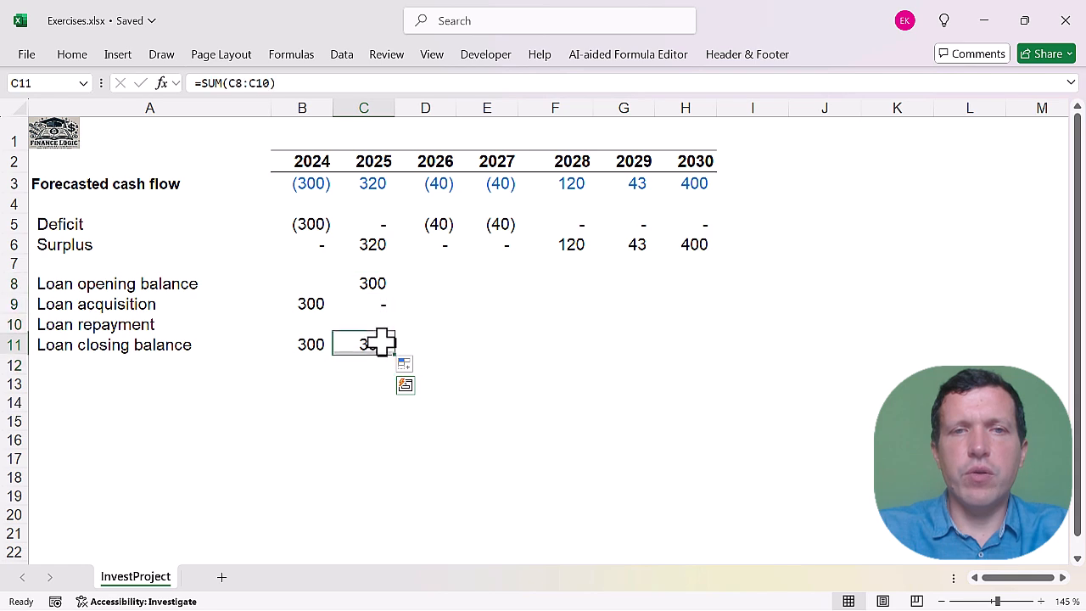
left_click_drag(381, 285, 694, 343)
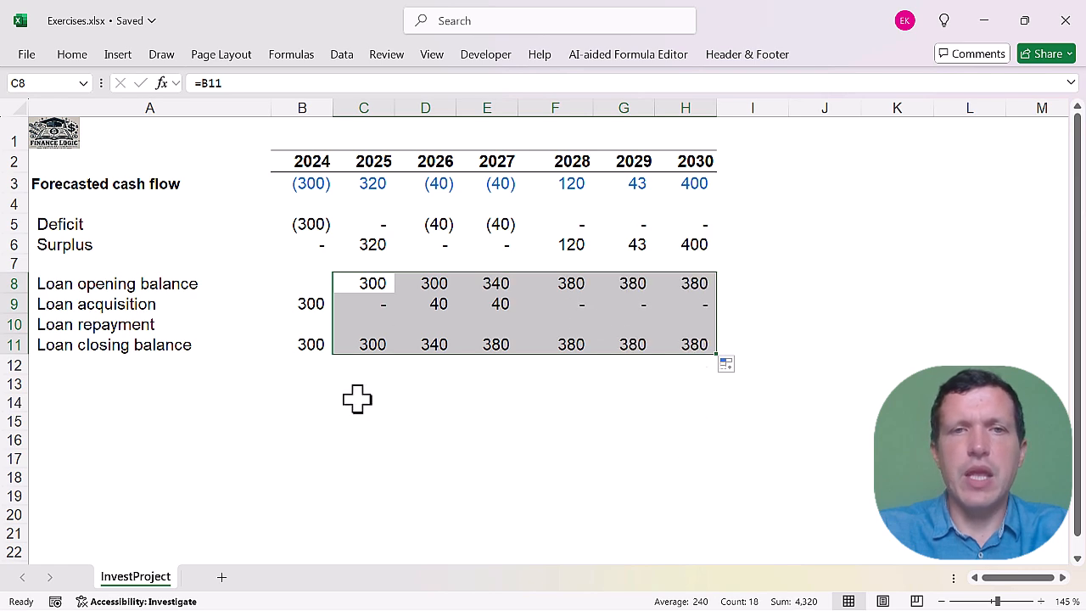
Calculate the 2025 loan repayment in cell C10 as the negated surplus with =-C6, and save the workbook.
left_click(376, 323)
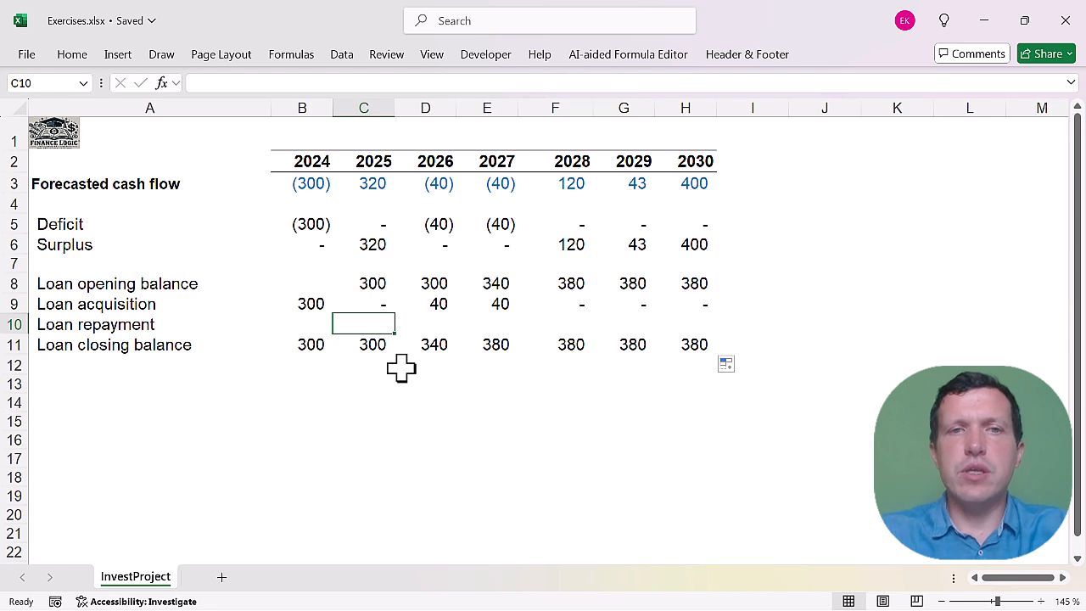
left_click(364, 244)
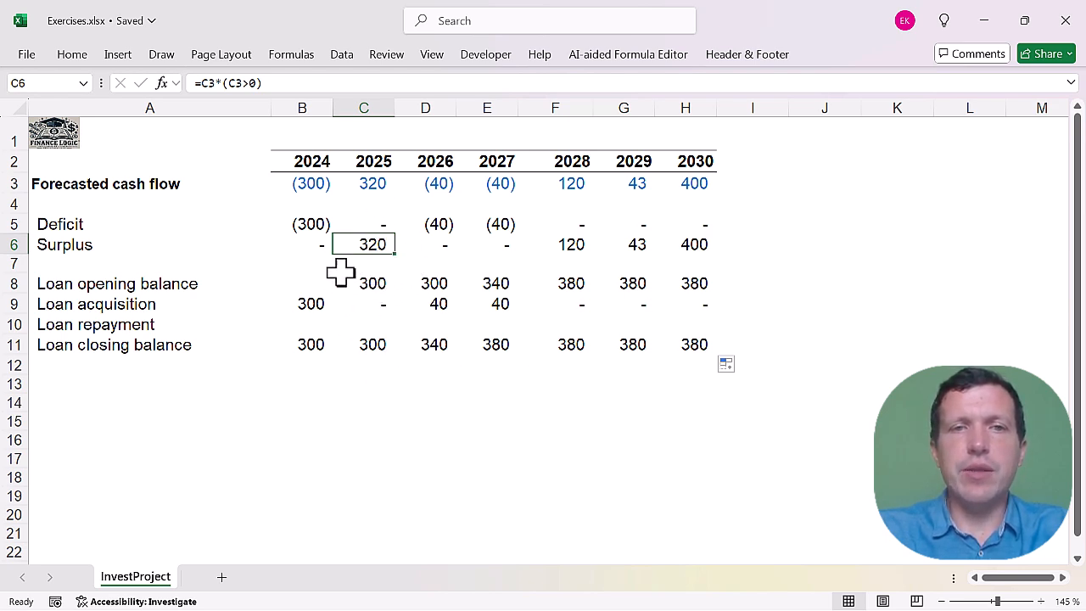
left_click(367, 324)
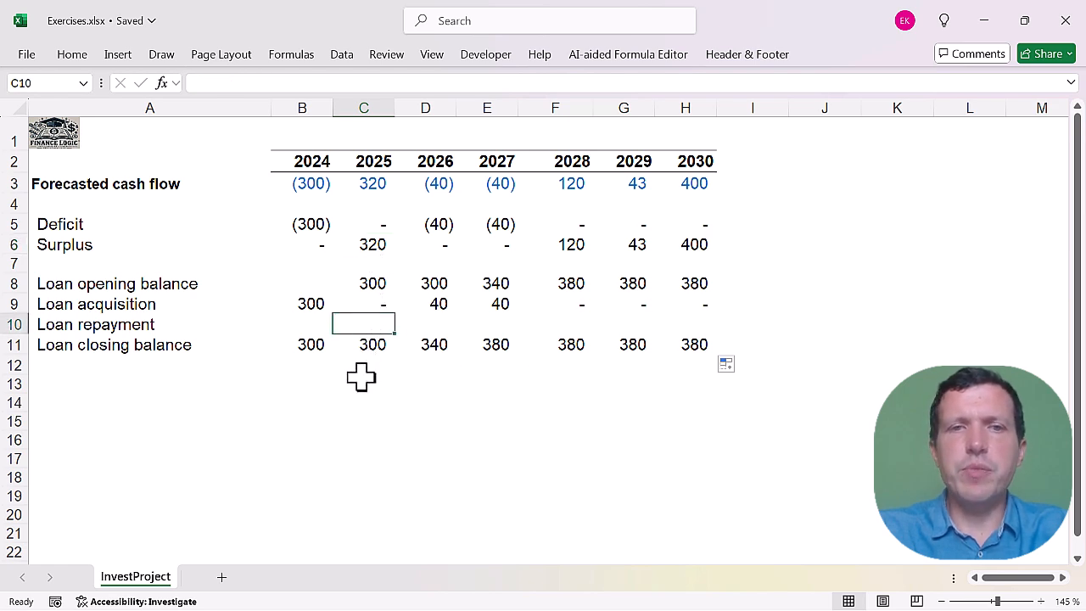
type("=")
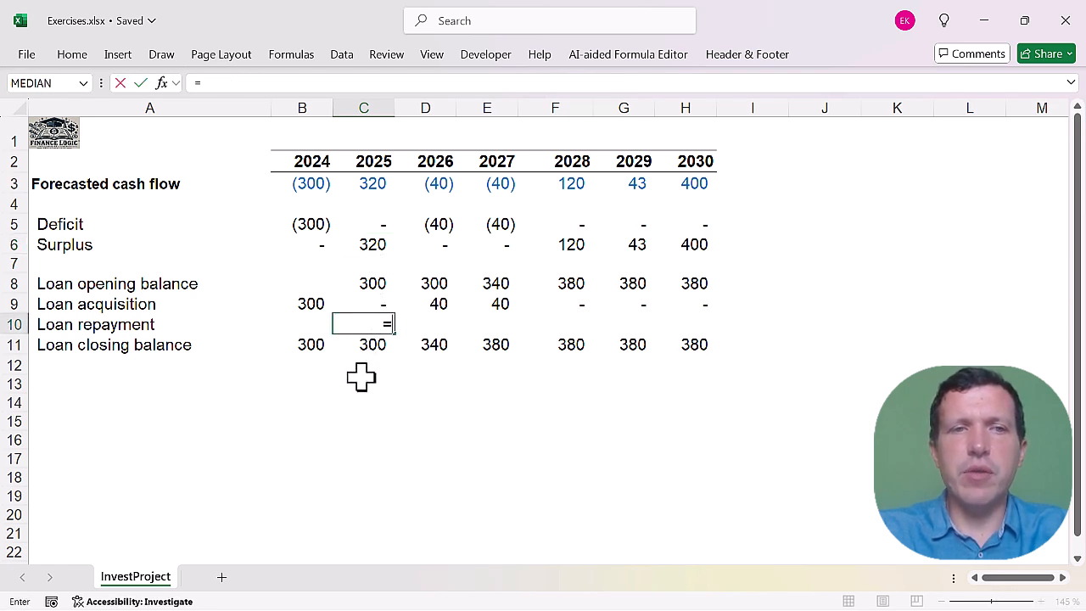
type("-")
left_click(374, 244)
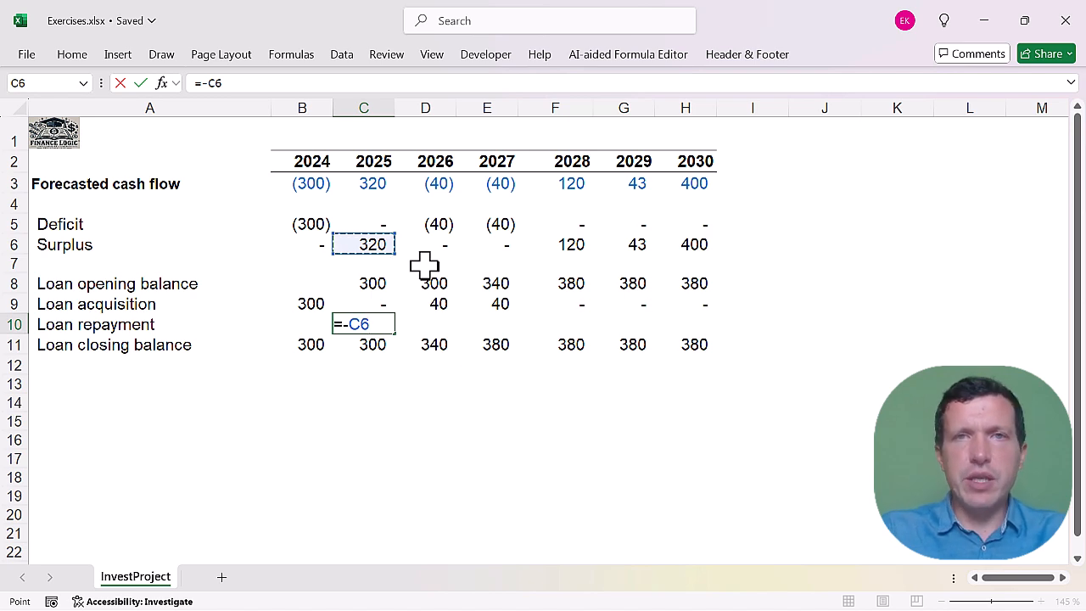
key("Return")
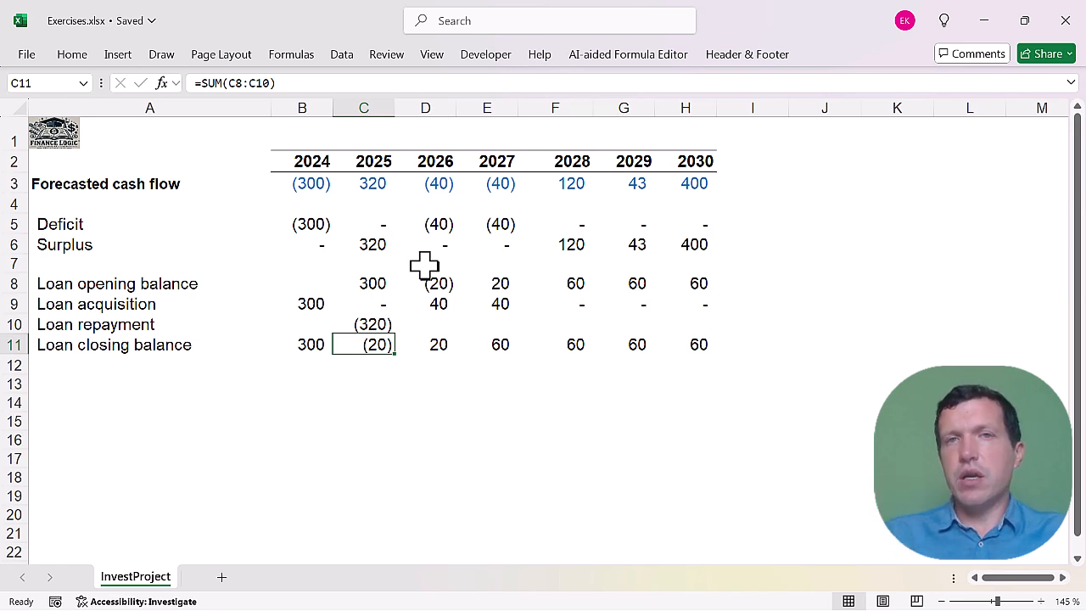
key("ctrl+s")
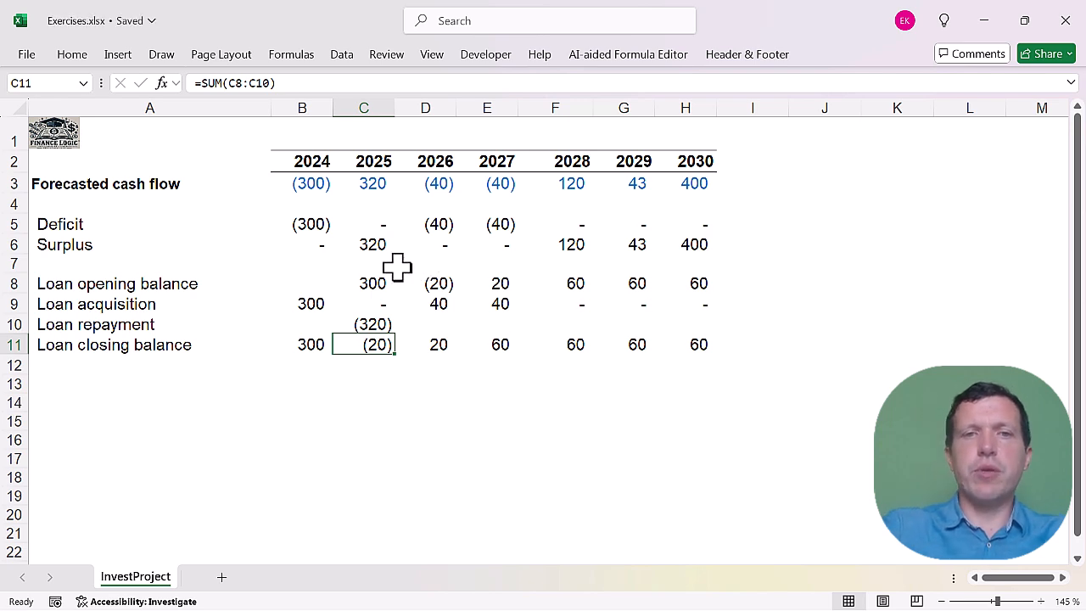
Cap the 2025 loan repayment in C10 at the opening balance with =-MIN(C6;C8), and fill C8:C11 across to 2030.
left_click(369, 277)
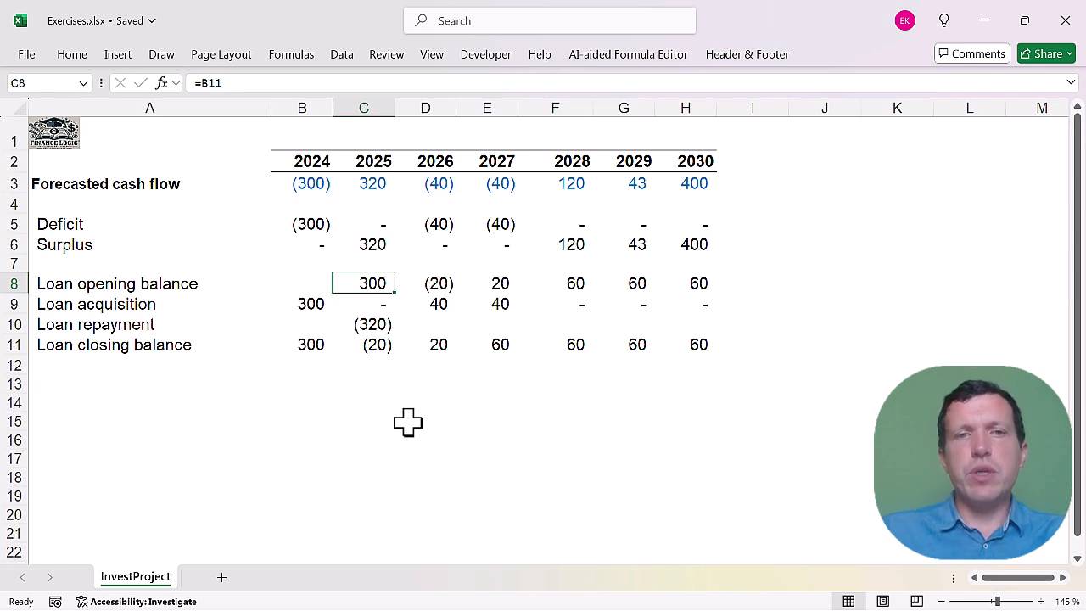
key("Down")
key("Down")
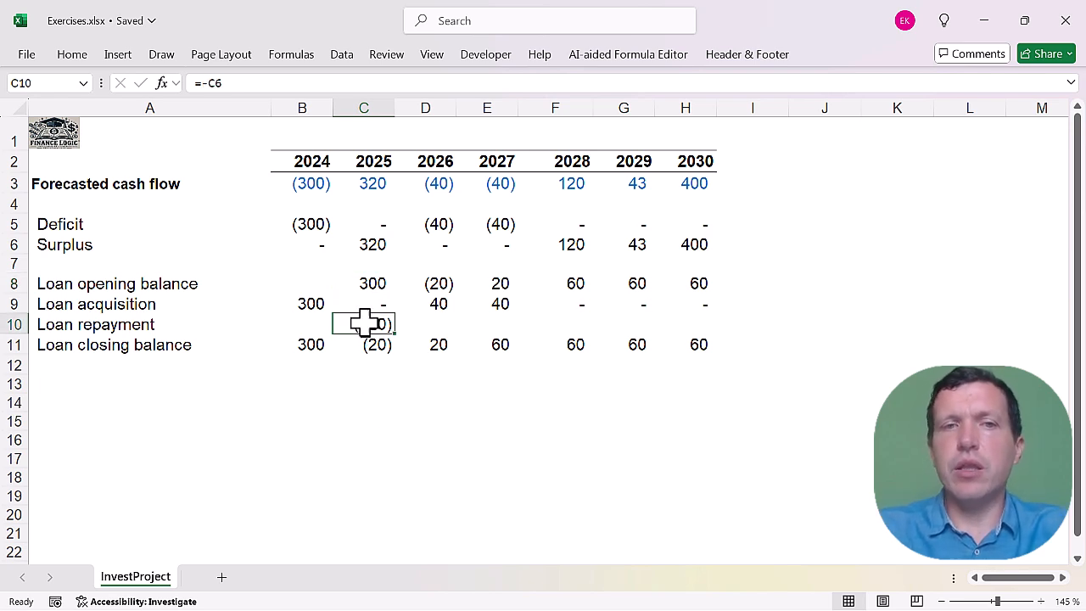
left_click(213, 82)
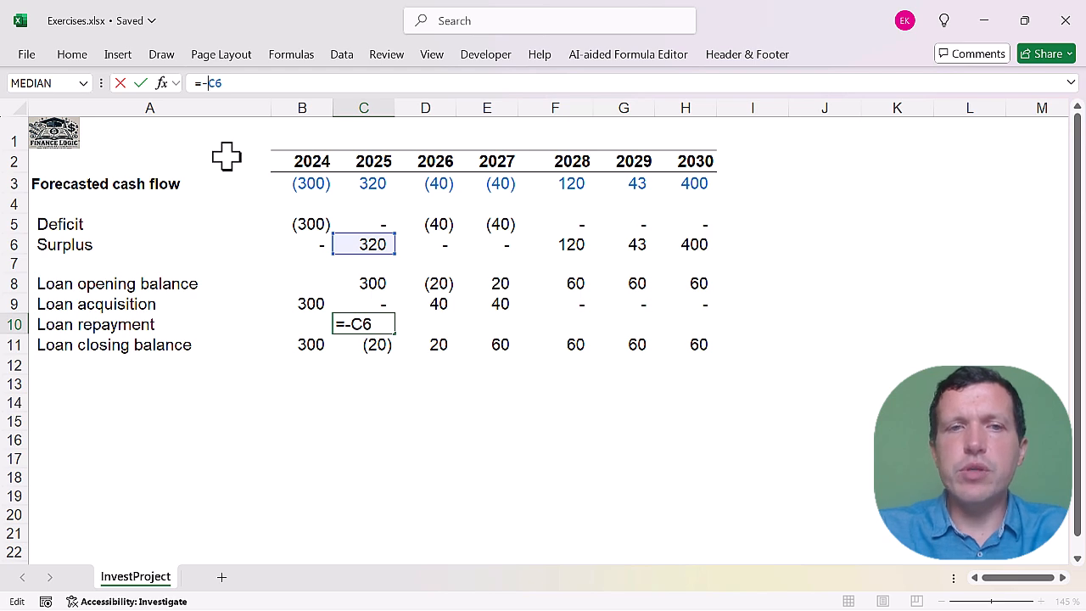
type("min(")
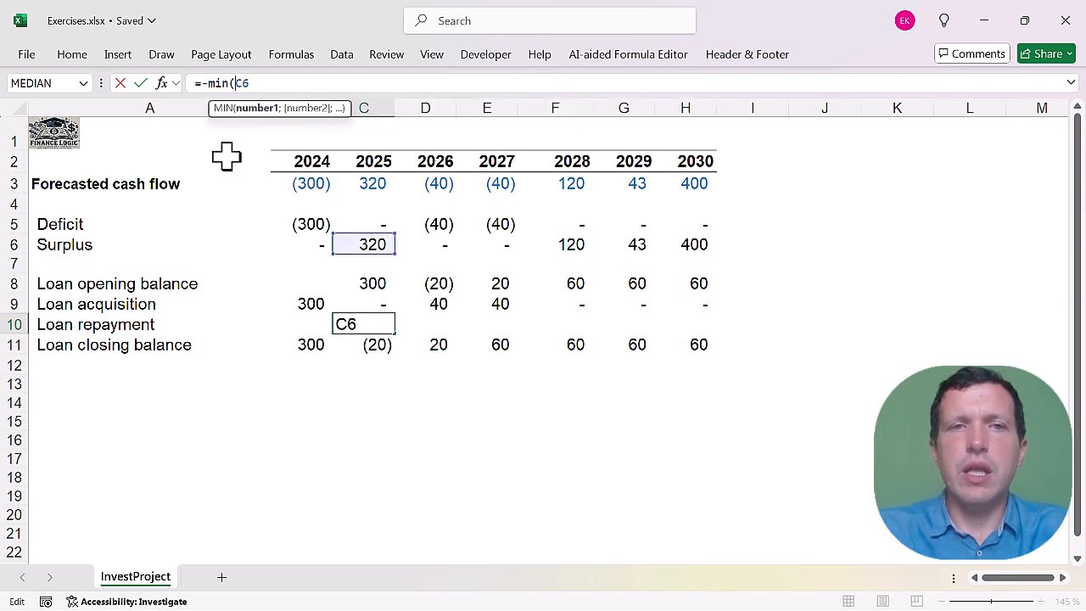
left_click(260, 83)
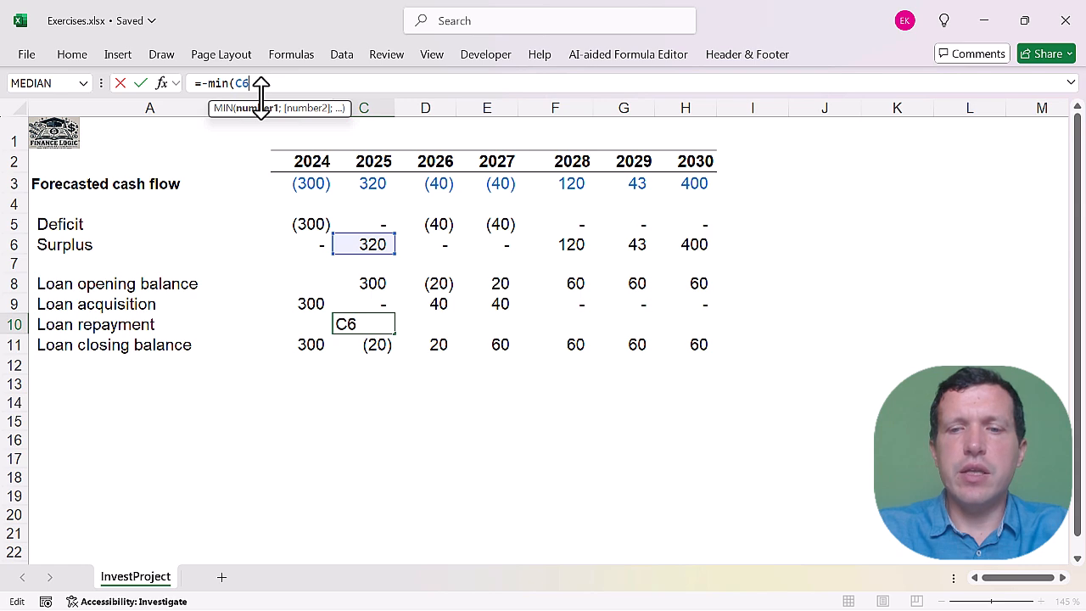
type(";")
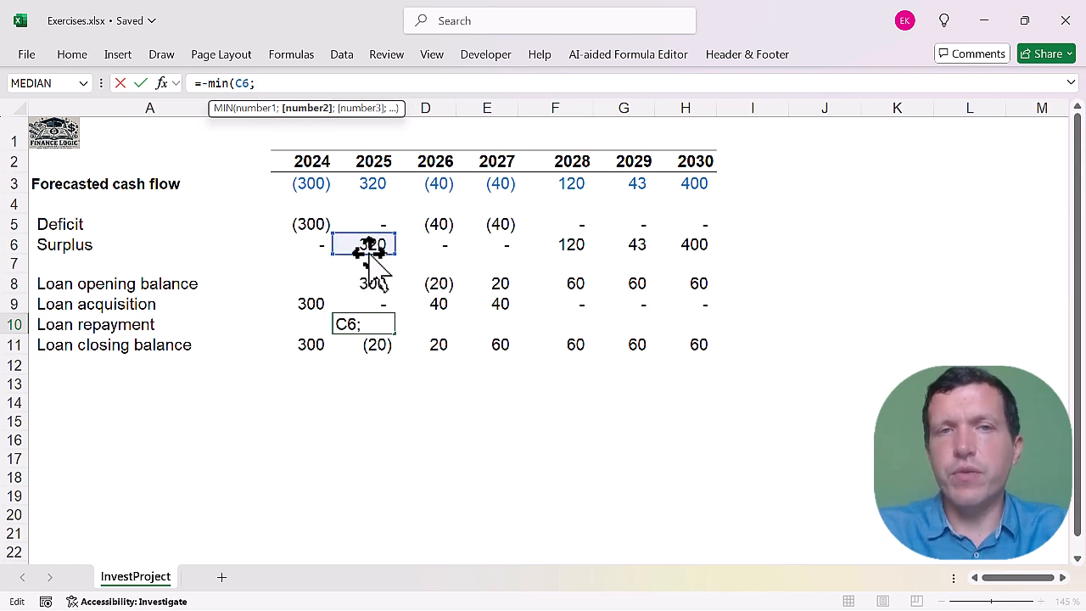
left_click(351, 283)
left_click(351, 282)
type(")")
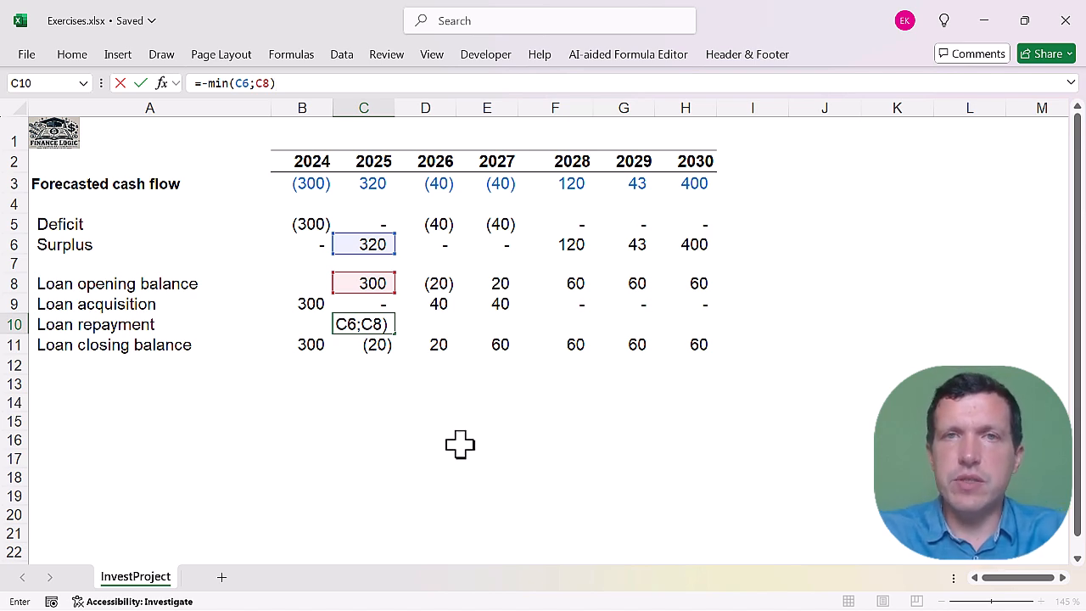
key("Return")
left_click_drag(389, 341, 698, 341)
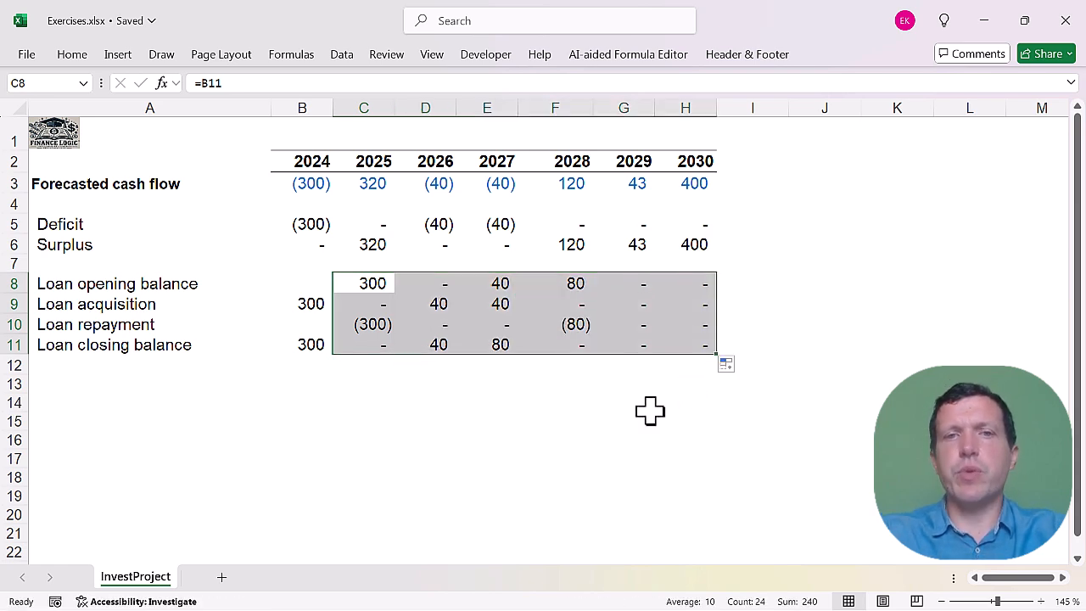
Review the 2026 and 2027 loan acquisitions, the 2026 closing balance, and the 2028 surplus, opening balance and repayment.
left_click(446, 303)
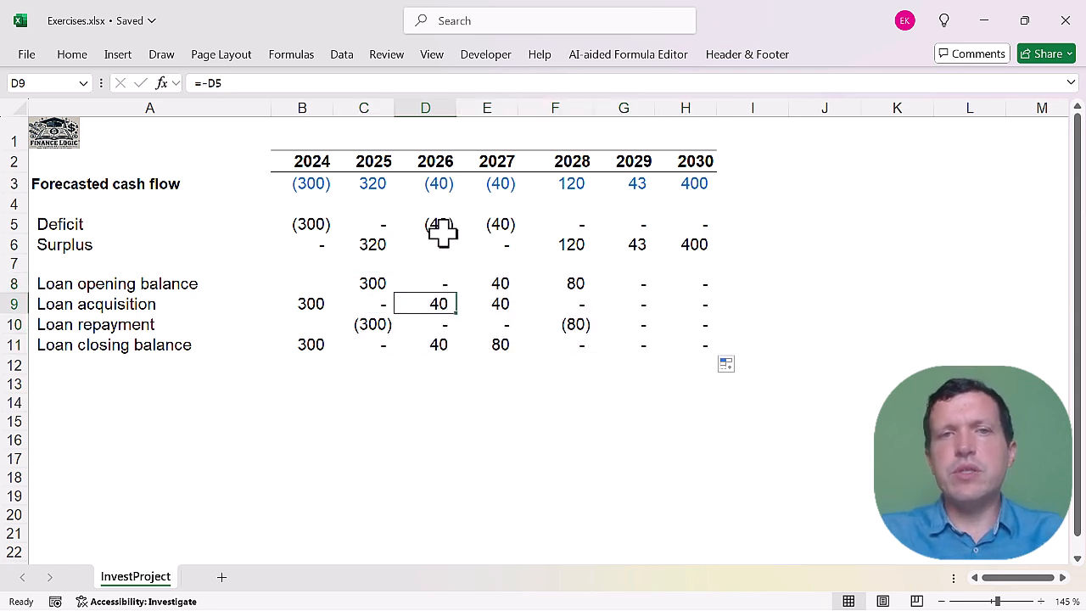
left_click(429, 345)
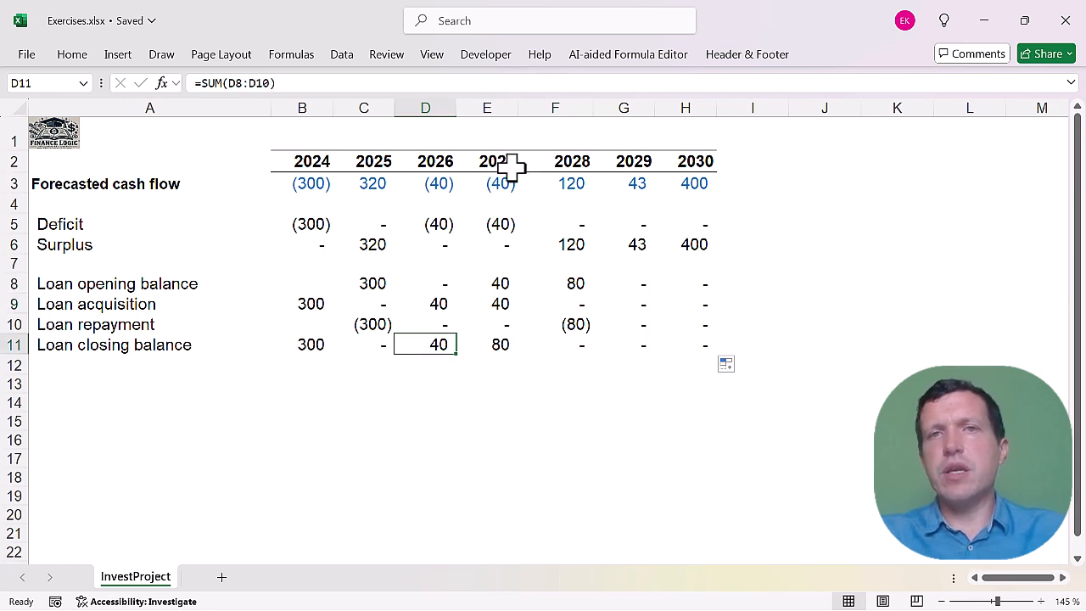
left_click(497, 304)
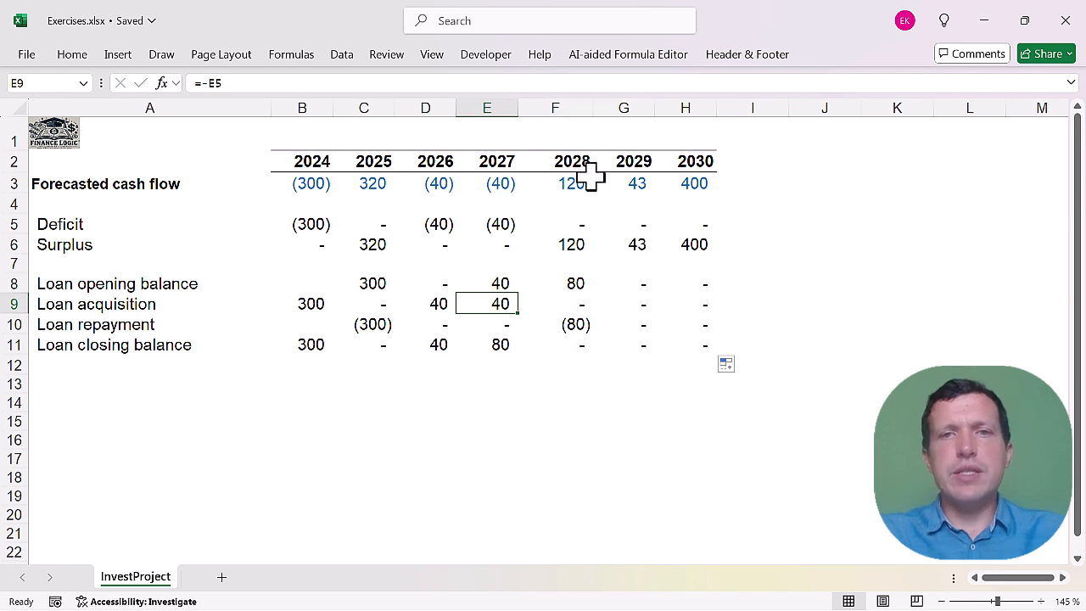
left_click(565, 241)
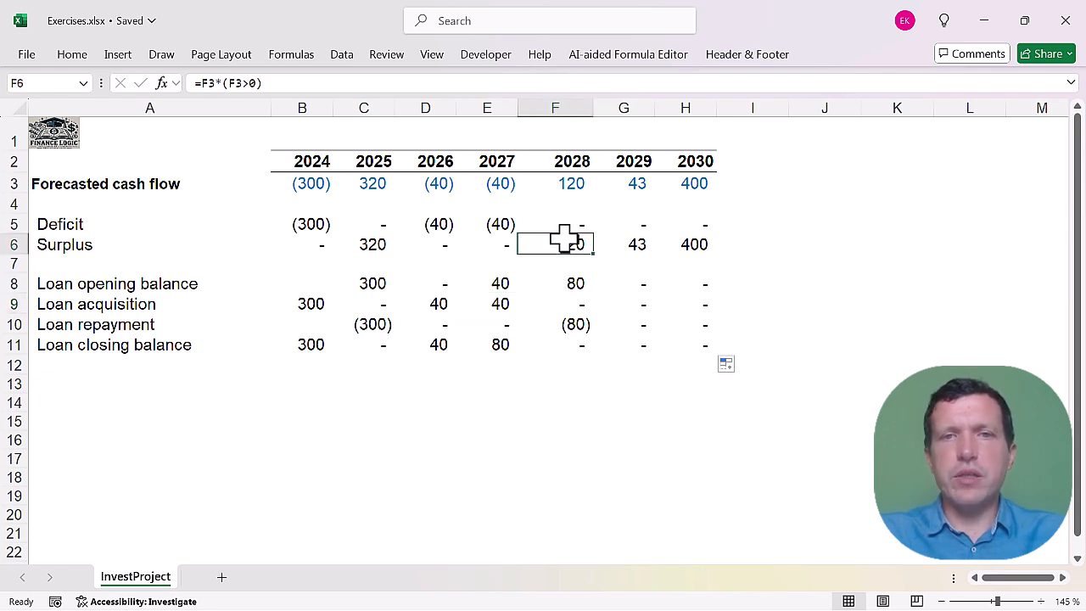
left_click(565, 283)
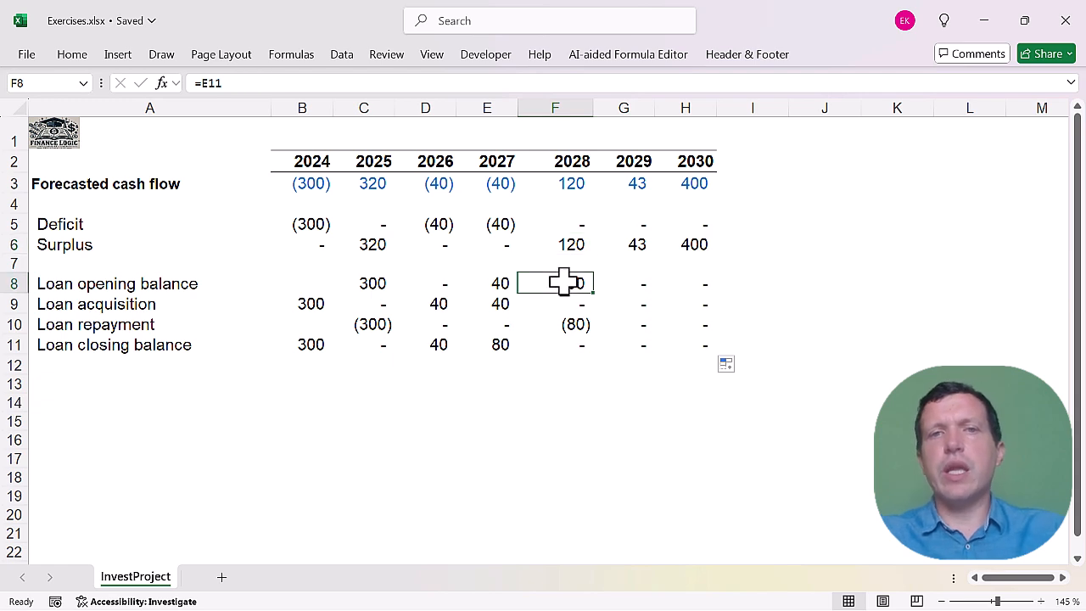
left_click(571, 327)
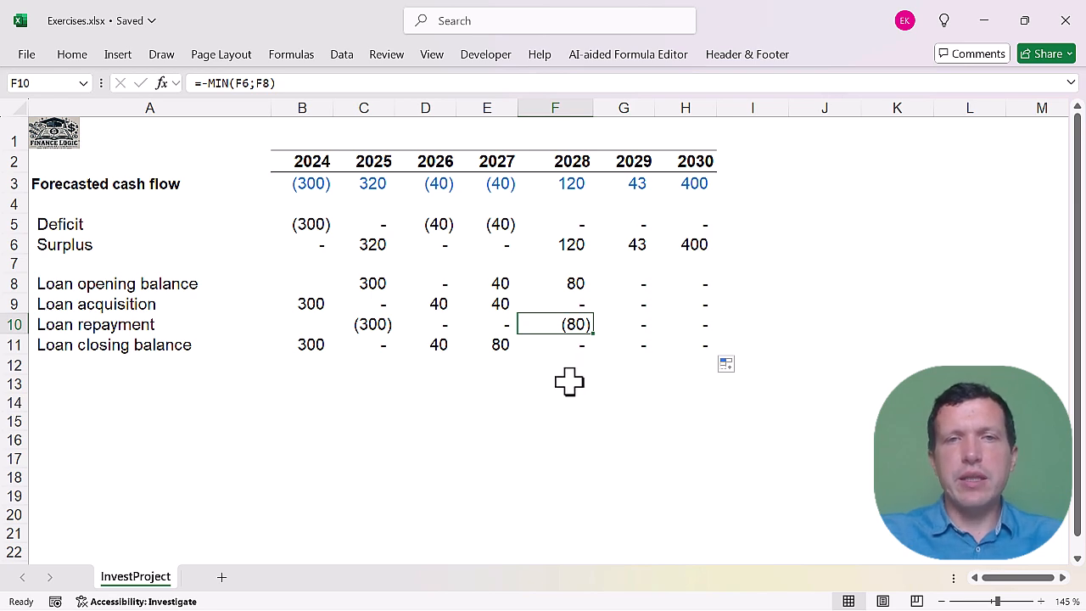
Set the 2027 forecasted cash flow in cell E3 to -100.
left_click(496, 183)
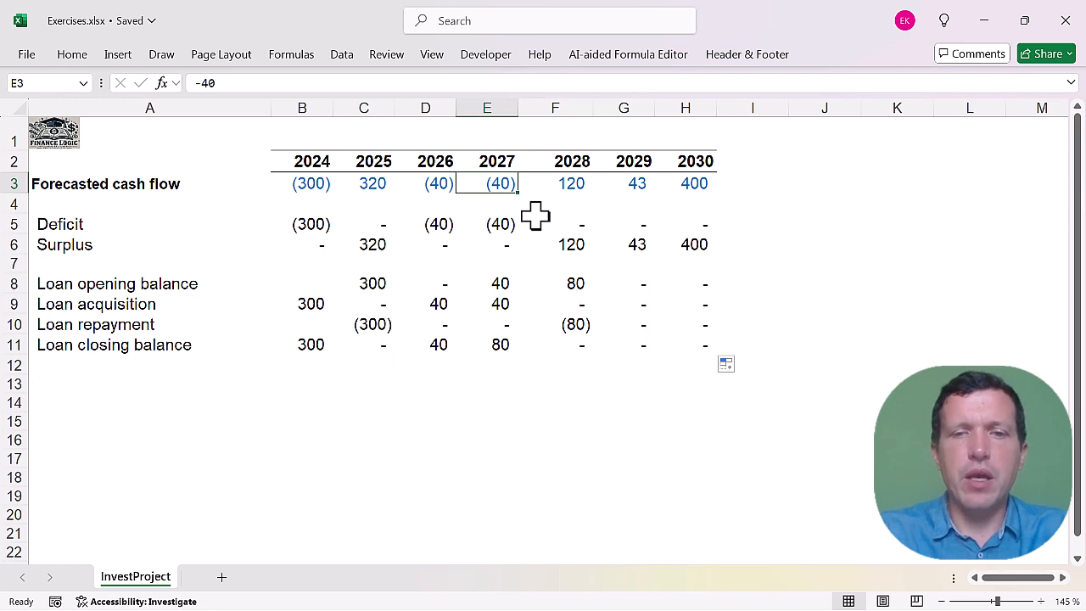
type("100")
key("BackSpace")
key("BackSpace")
key("BackSpace")
type("-100")
key("Return")
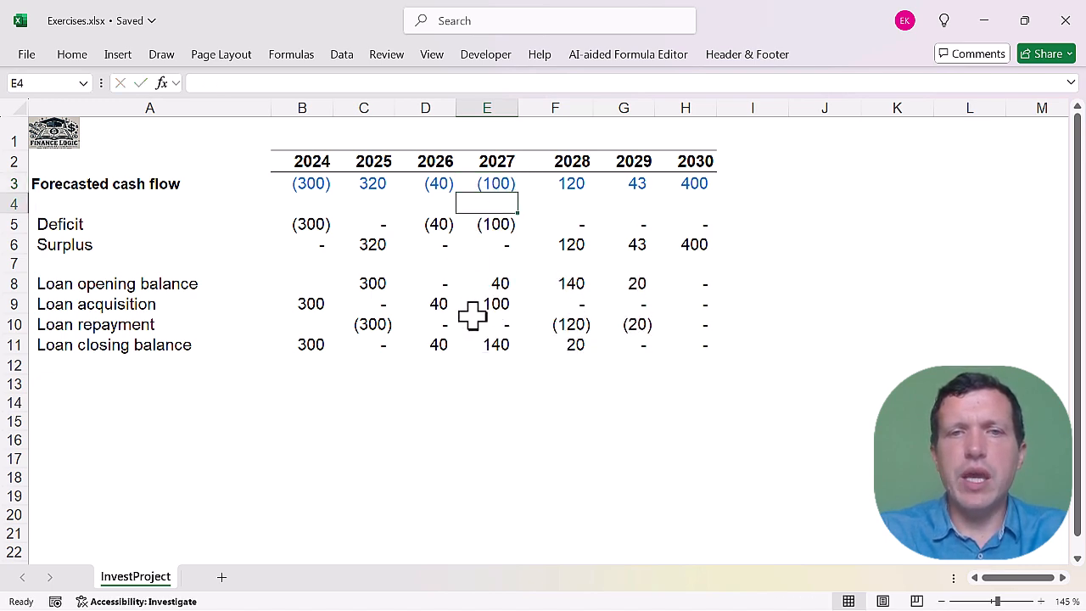
Check the 2028 loan opening balance, surplus, repayment and closing balance against the changed 2027 cash flow.
left_click(565, 286)
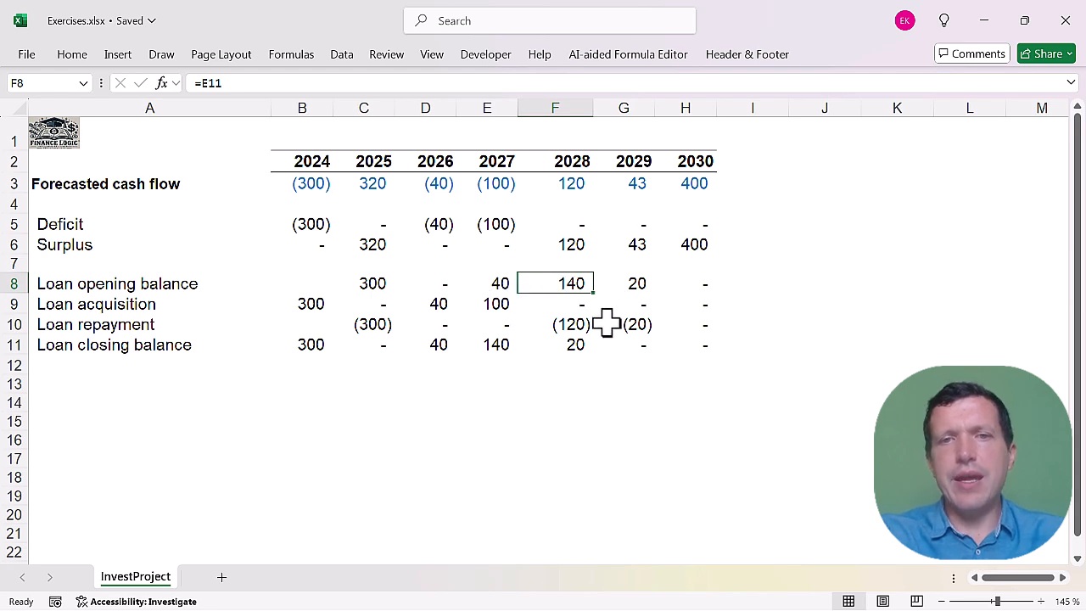
left_click(571, 244)
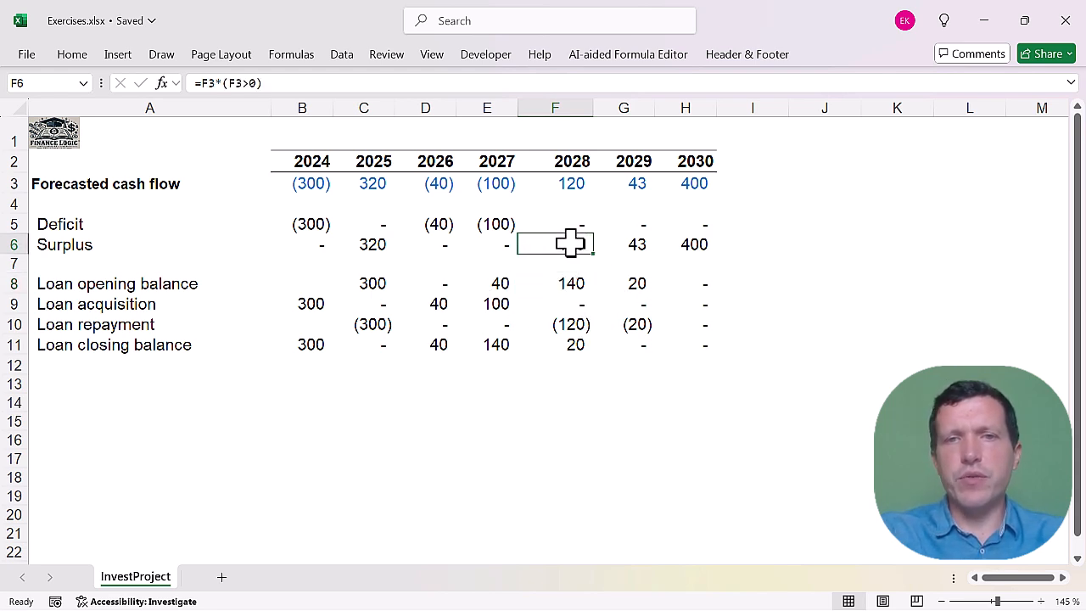
left_click(565, 324)
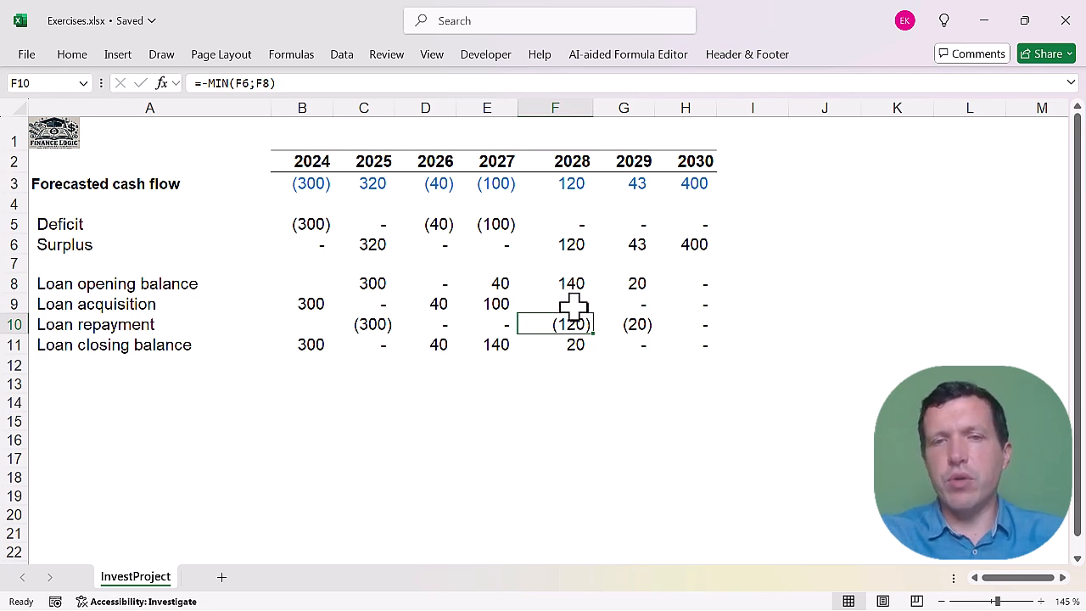
left_click(575, 342)
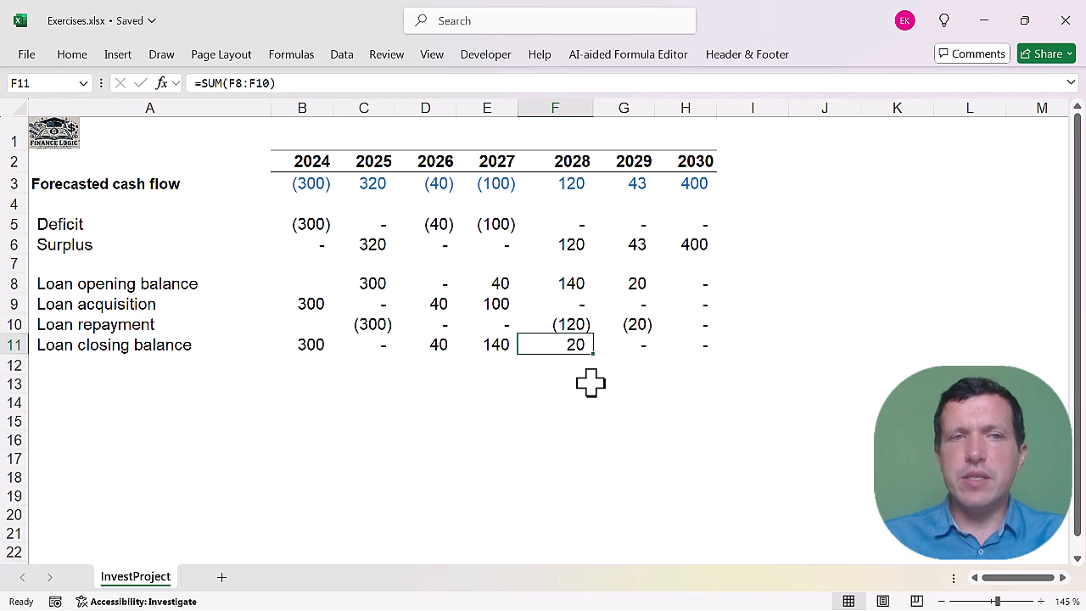
left_click(502, 384)
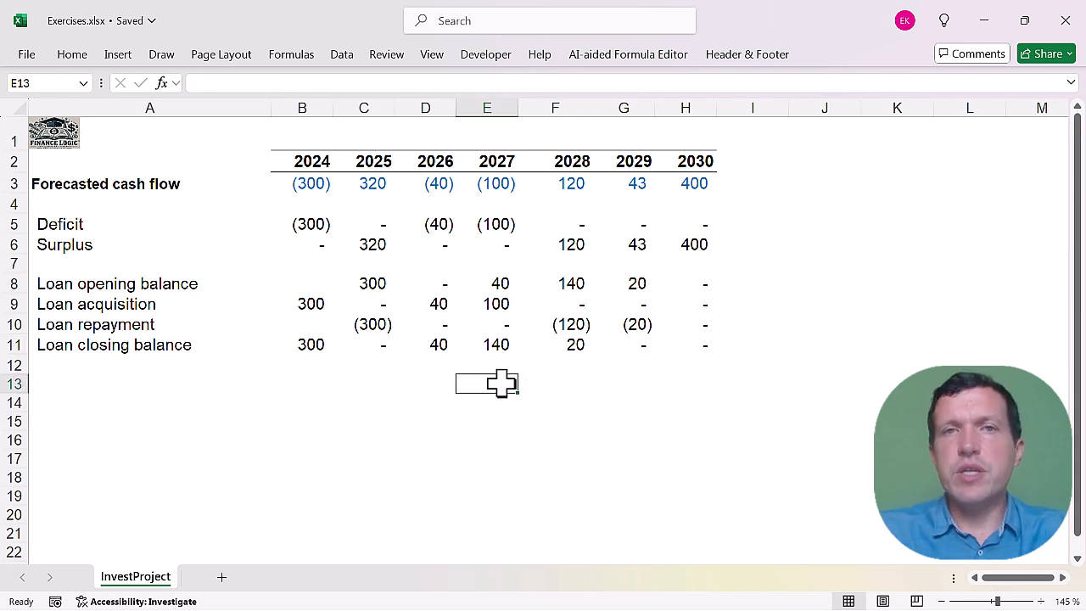
Inspect the formulas behind the 2027 loan closing balance, acquisition and repayment in column E.
double_click(484, 281)
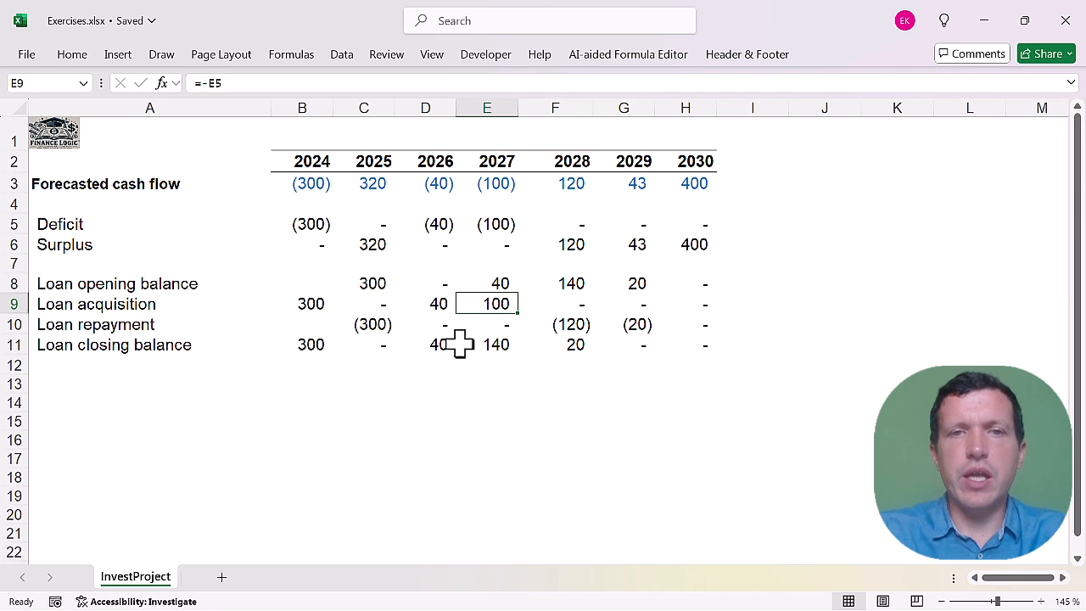
double_click(495, 342)
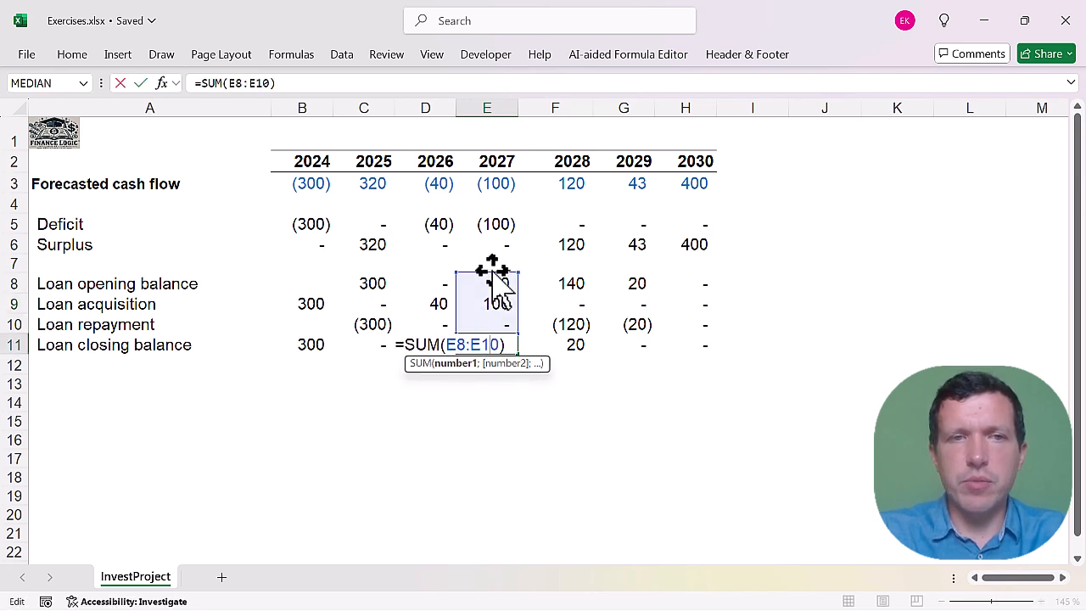
key("Return")
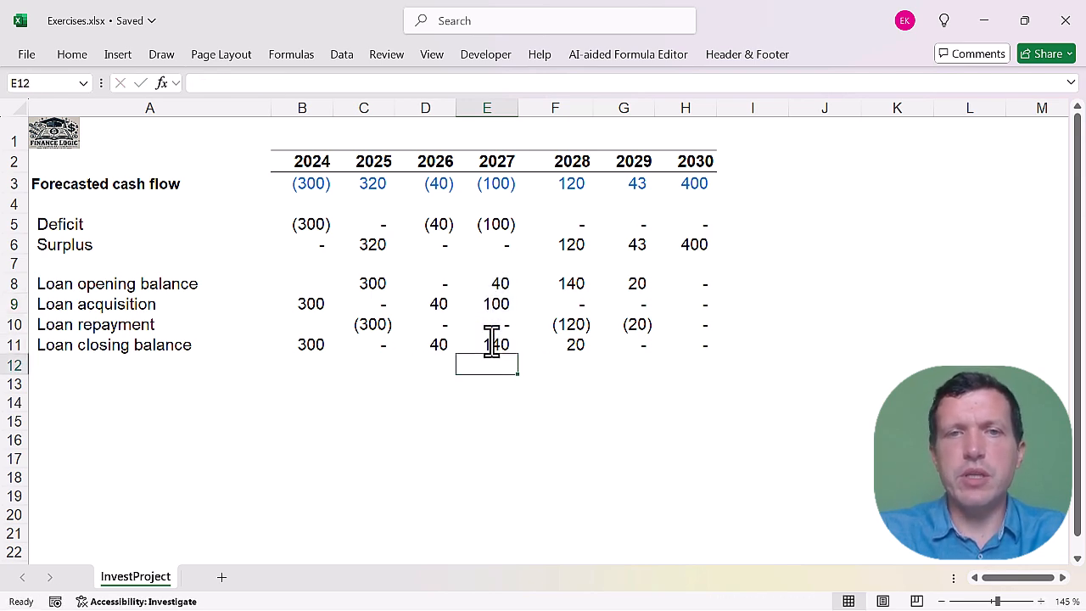
left_click(492, 306)
double_click(492, 305)
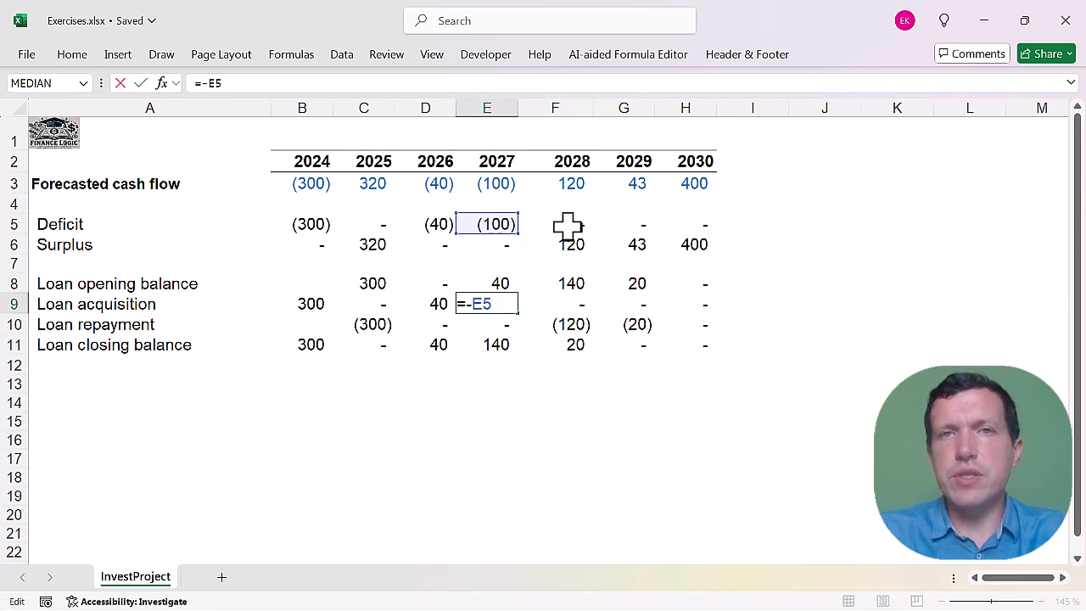
left_click(534, 308)
left_click(534, 316)
double_click(488, 321)
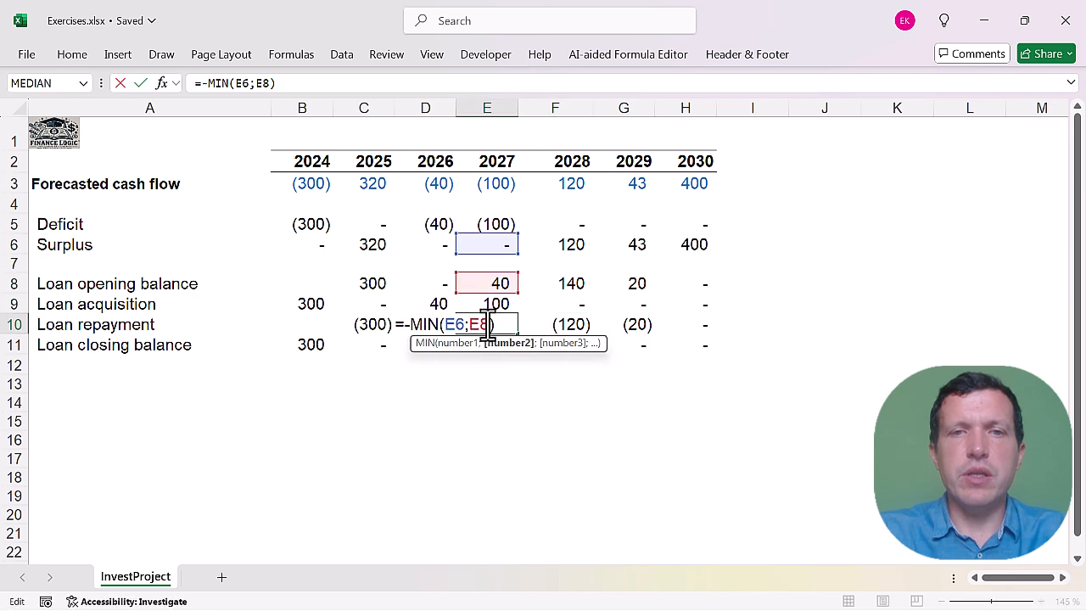